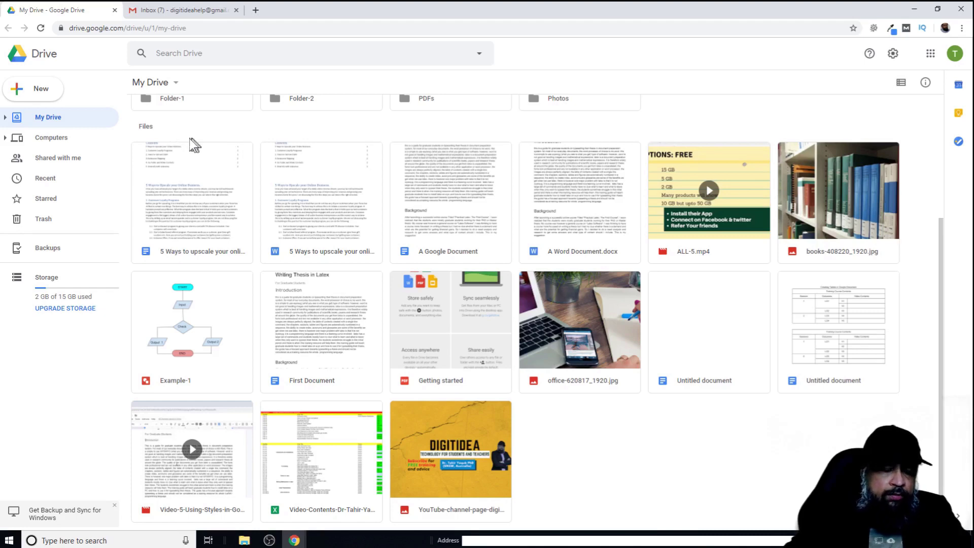
- Create a blank Google Form from Google Drive's New > More menu
{"action": "left_click", "coordinate": [32, 93]}
{"action": "mouse_move", "coordinate": [45, 211]}
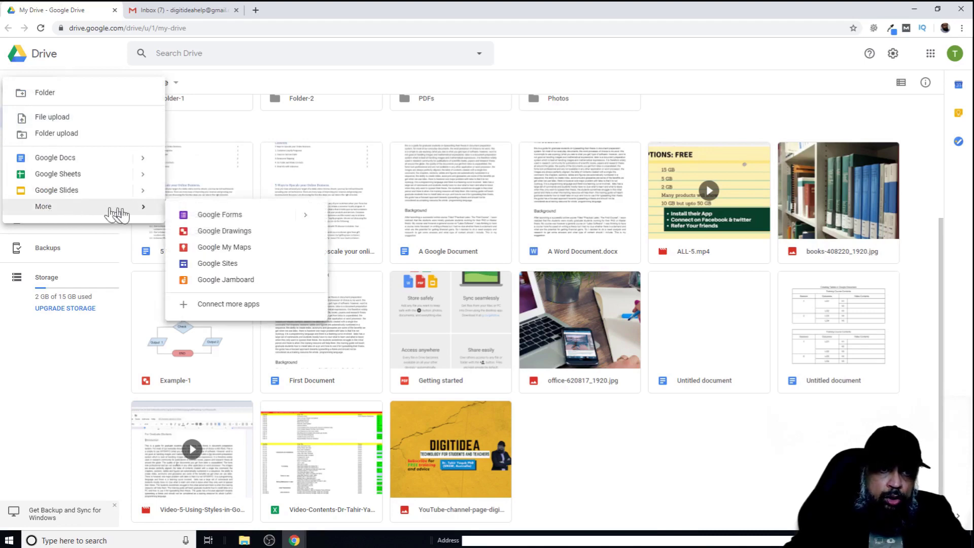
{"action": "left_click", "coordinate": [211, 217]}
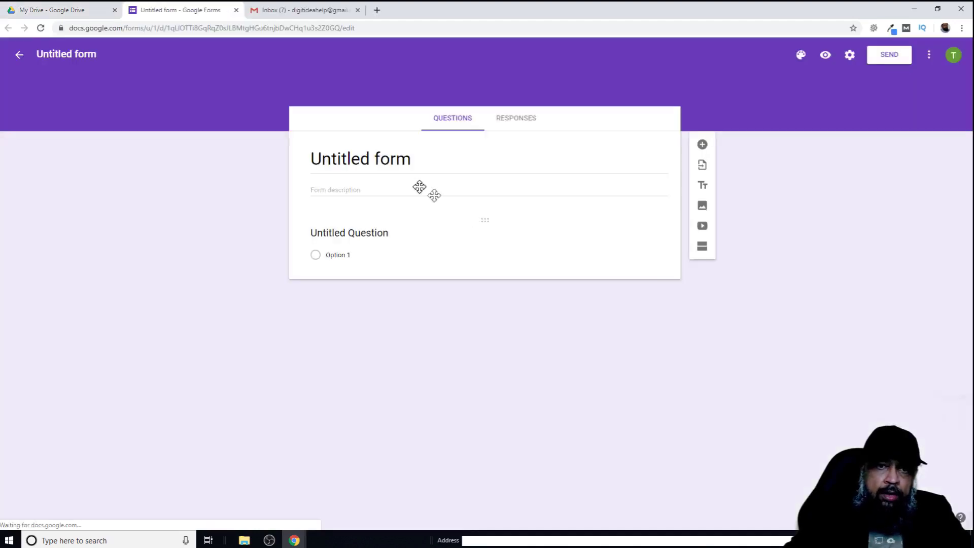
- Replace the form title with 'Feedback'
{"action": "left_click", "coordinate": [369, 157]}
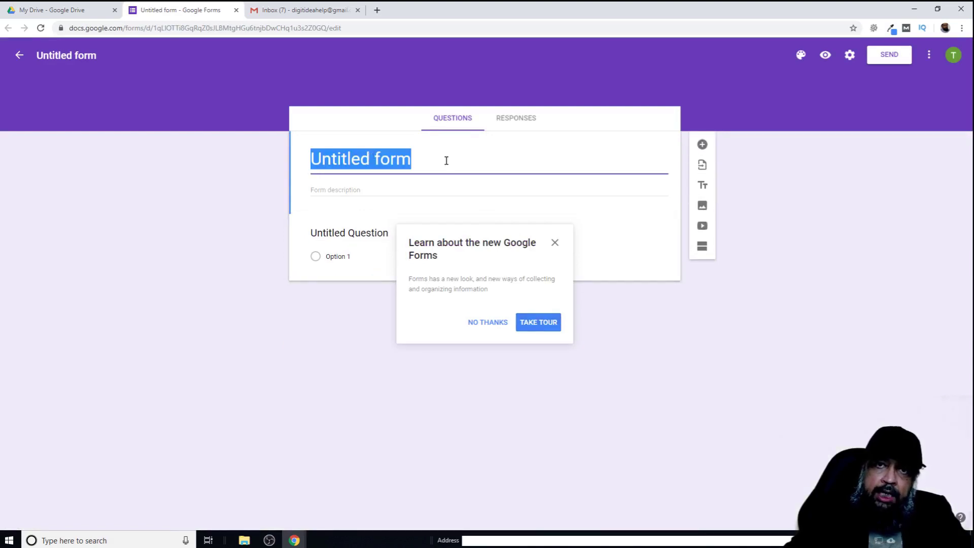
{"action": "key", "text": "BackSpace"}
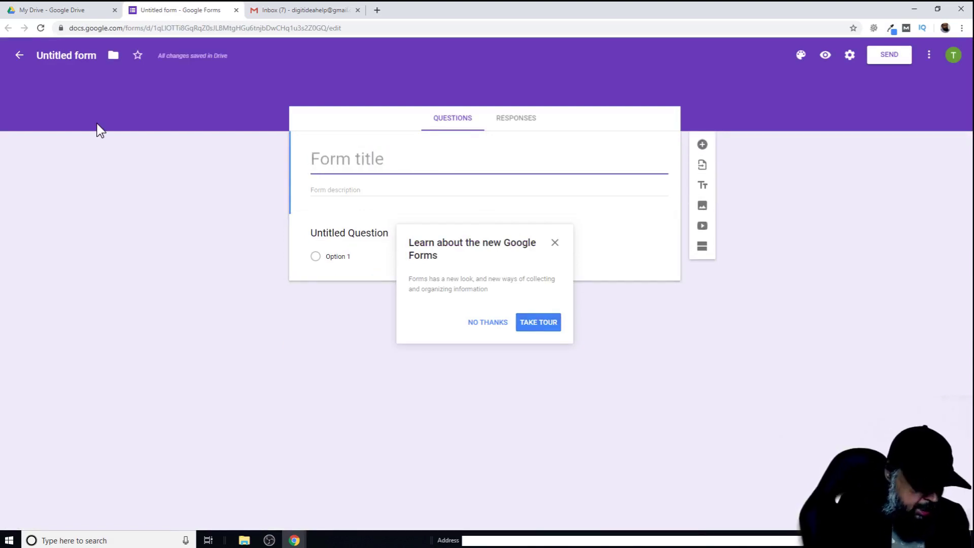
{"action": "type", "text": "Feedback"}
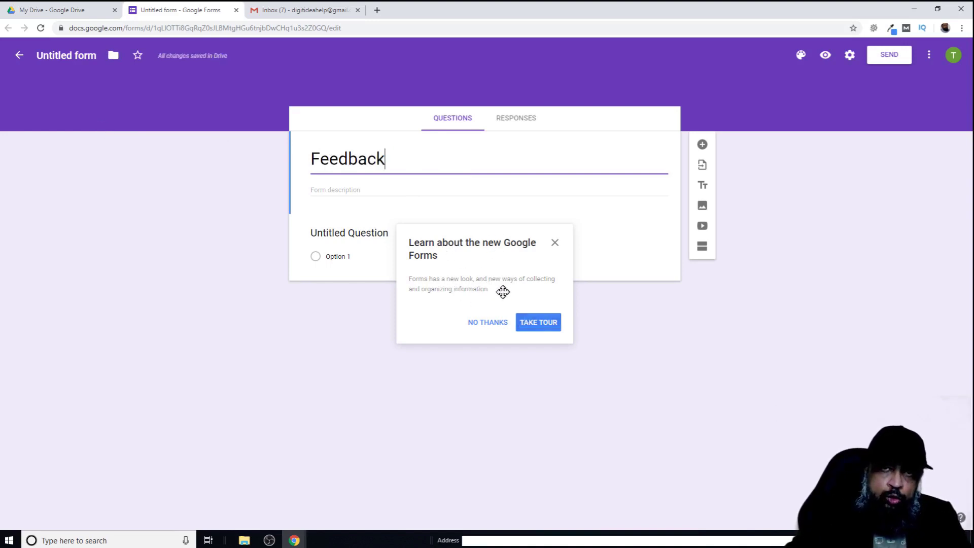
- Dismiss the tour popup and add the description 'Please provide your valuable feedback'
{"action": "left_click", "coordinate": [488, 322]}
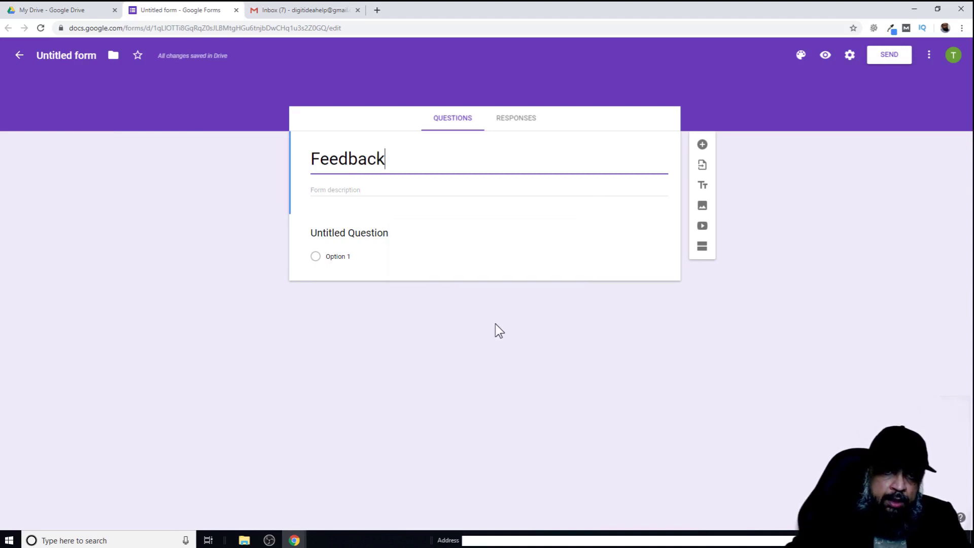
{"action": "left_click", "coordinate": [349, 191]}
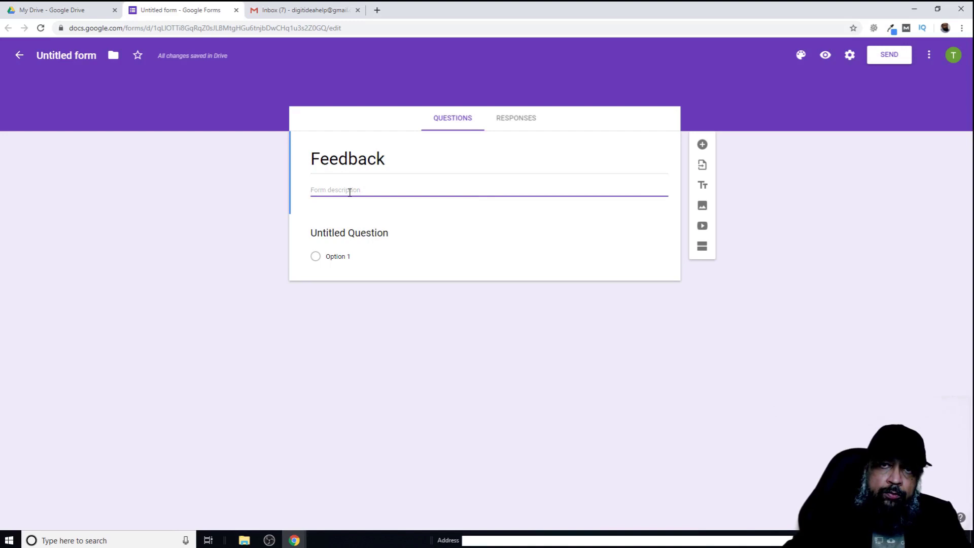
{"action": "type", "text": "Please provide your valuab"}
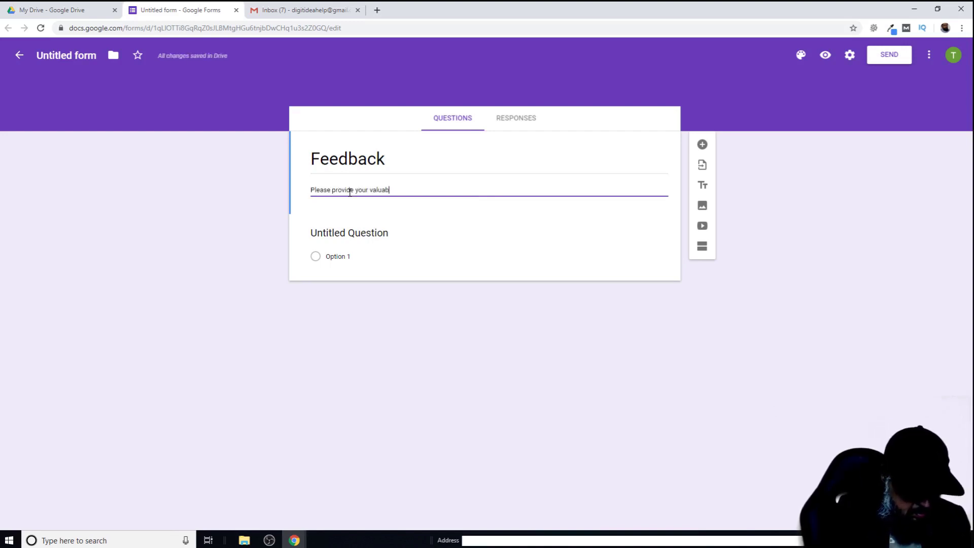
{"action": "type", "text": "le feedback"}
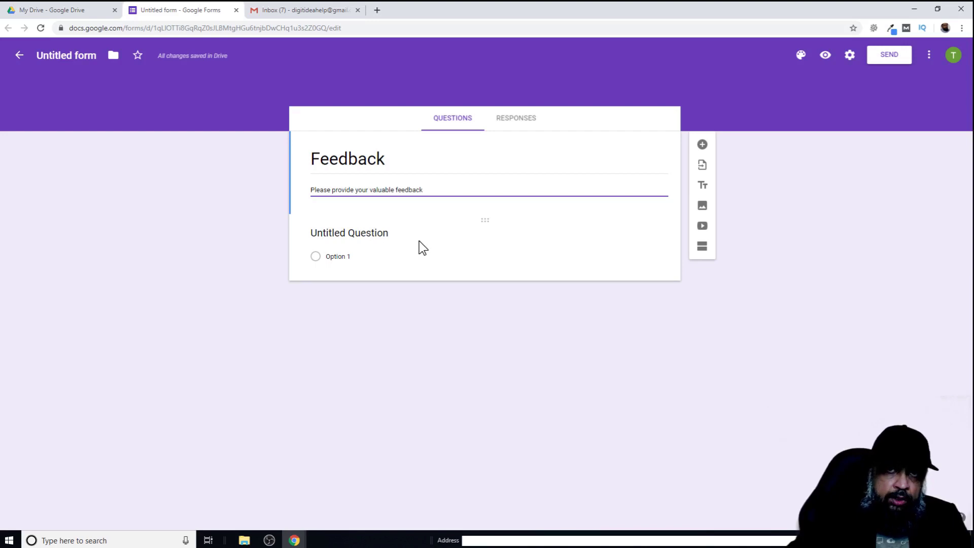
- Write the first question 'What you think about Digit Idea' and check it is a Linear scale
{"action": "left_click", "coordinate": [394, 235]}
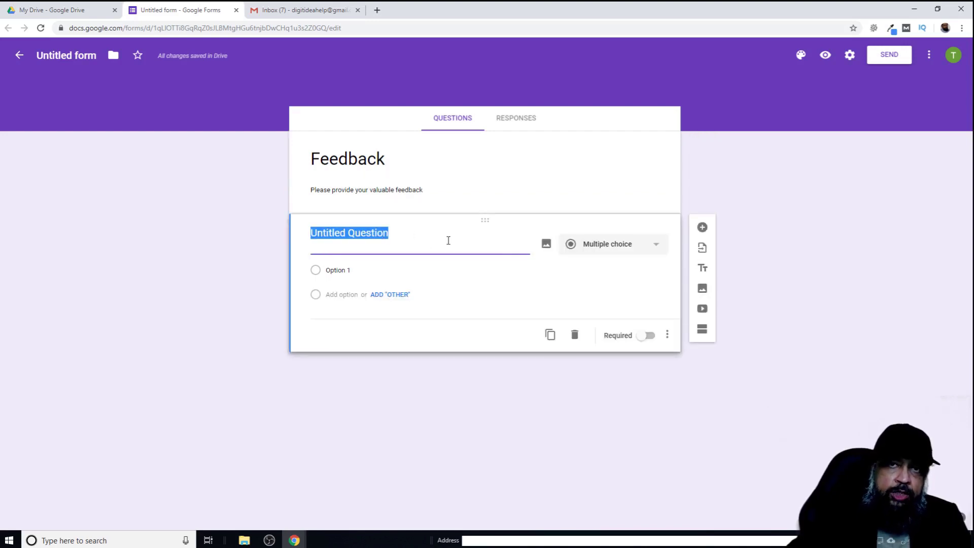
{"action": "type", "text": "Wha"}
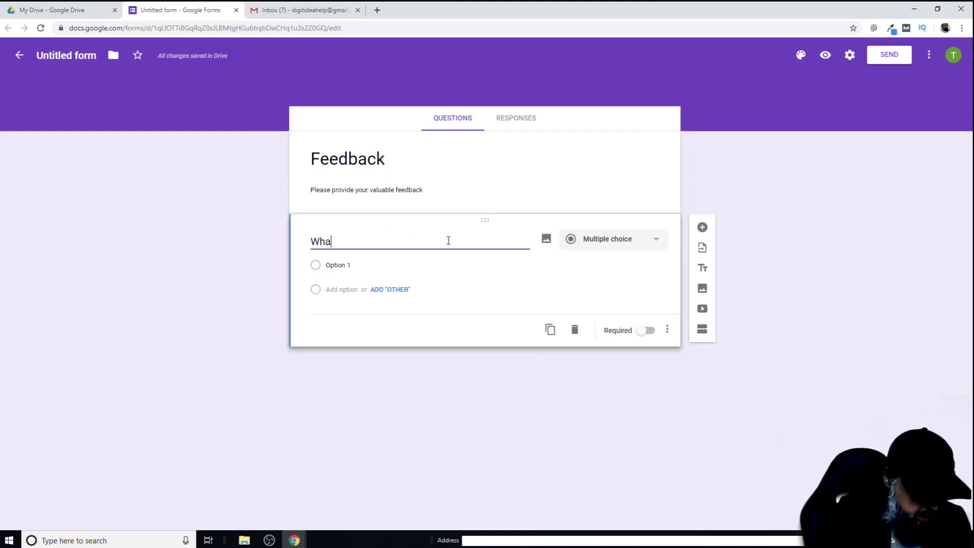
{"action": "type", "text": "t you th"}
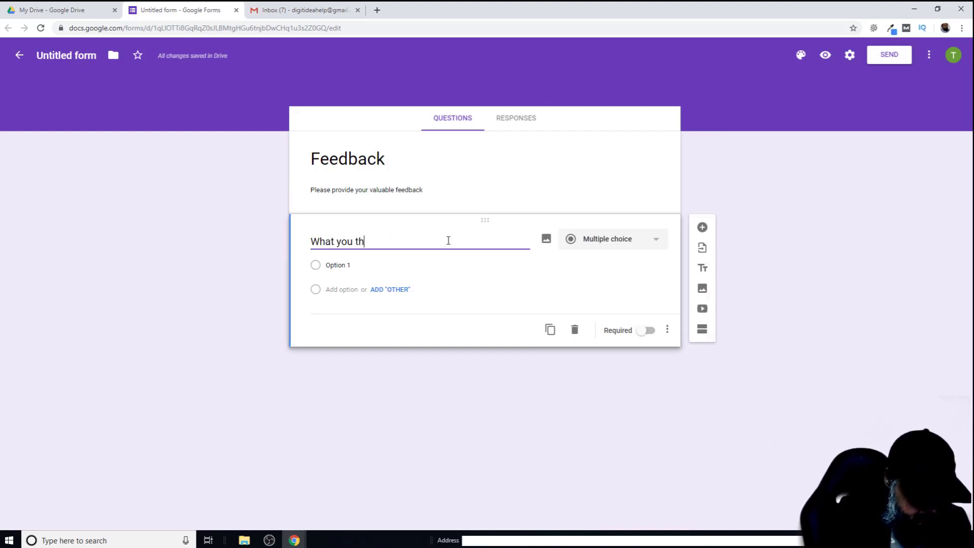
{"action": "type", "text": "ink about"}
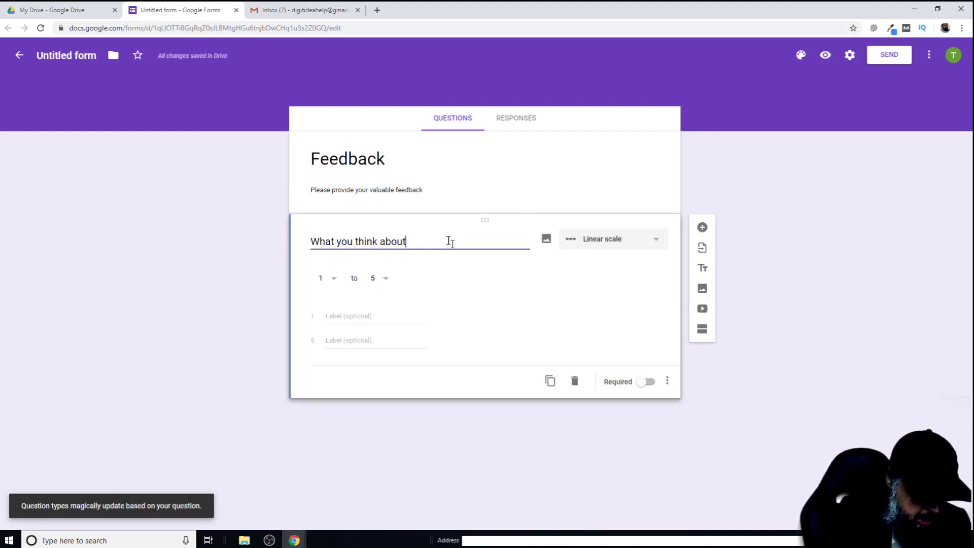
{"action": "type", "text": " Digit Idea"}
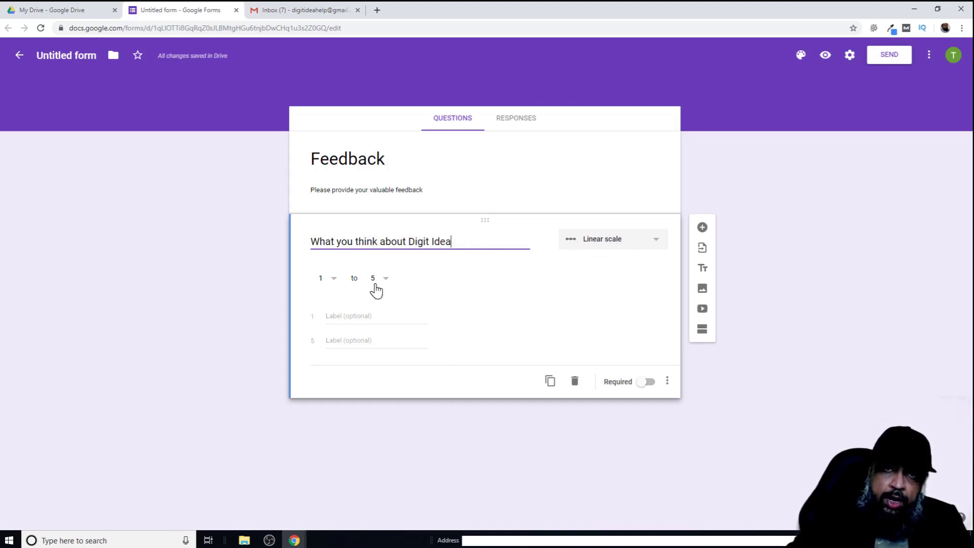
{"action": "left_click", "coordinate": [622, 246]}
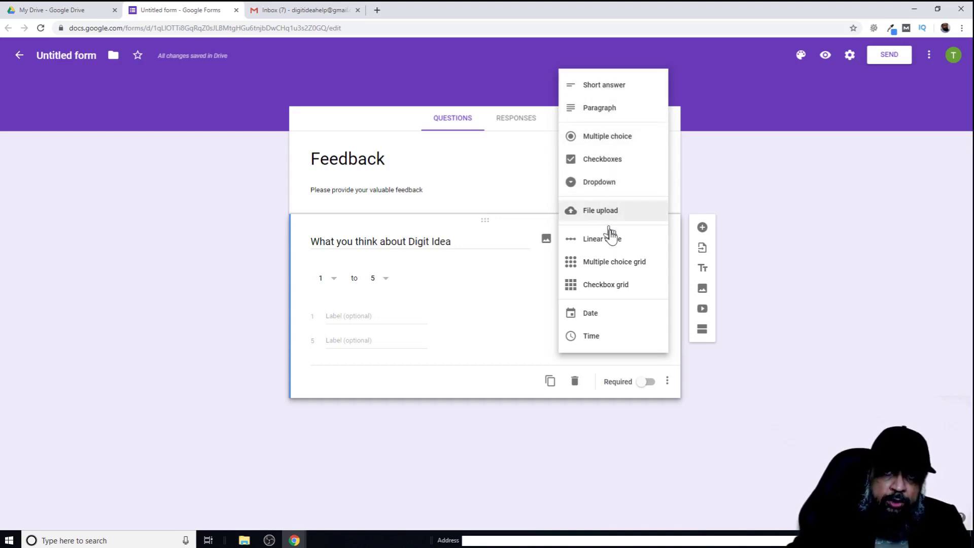
- Keep the Linear scale type and raise the scale's upper bound to 10
{"action": "left_click", "coordinate": [527, 280]}
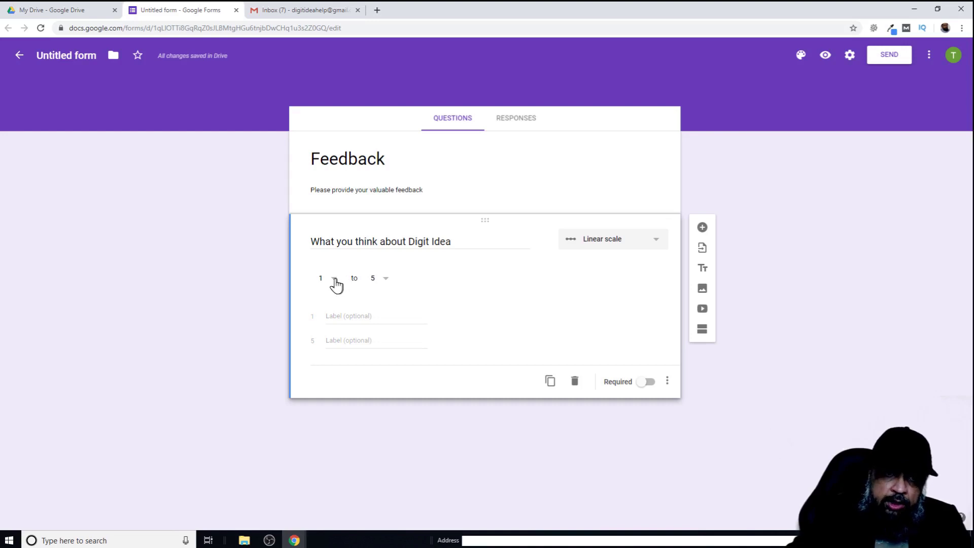
{"action": "left_click", "coordinate": [385, 285]}
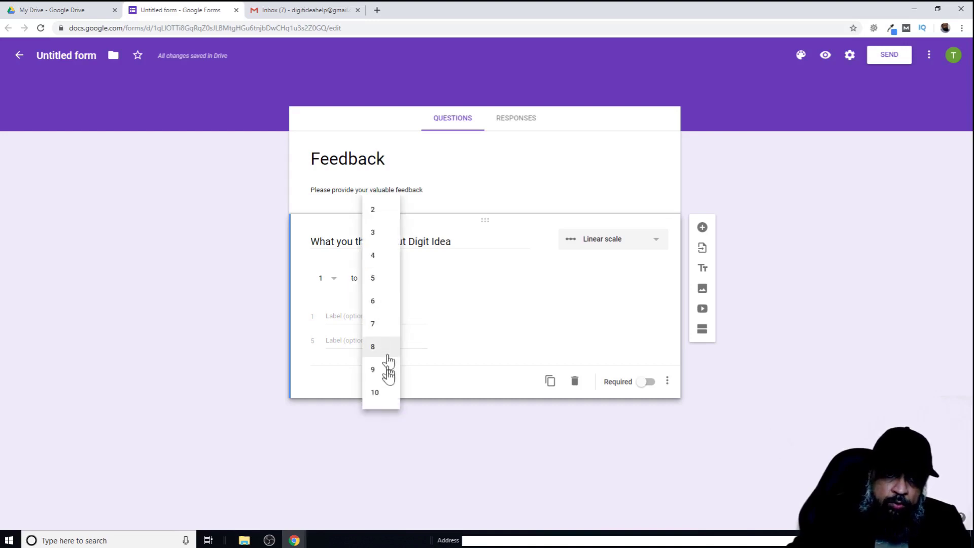
{"action": "left_click", "coordinate": [382, 394]}
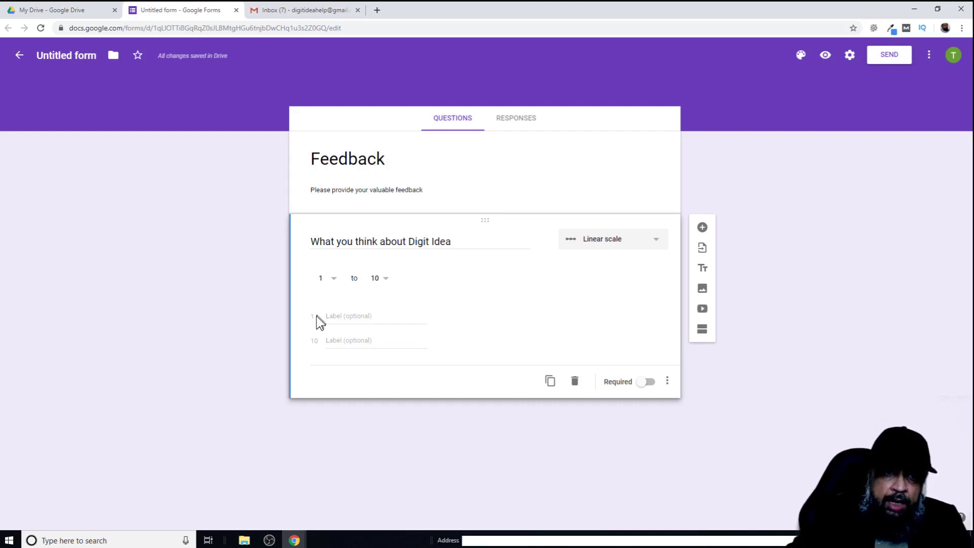
- Label the scale's 1 as 'Unhappy' and 10 as 'Happy'
{"action": "left_click", "coordinate": [341, 318]}
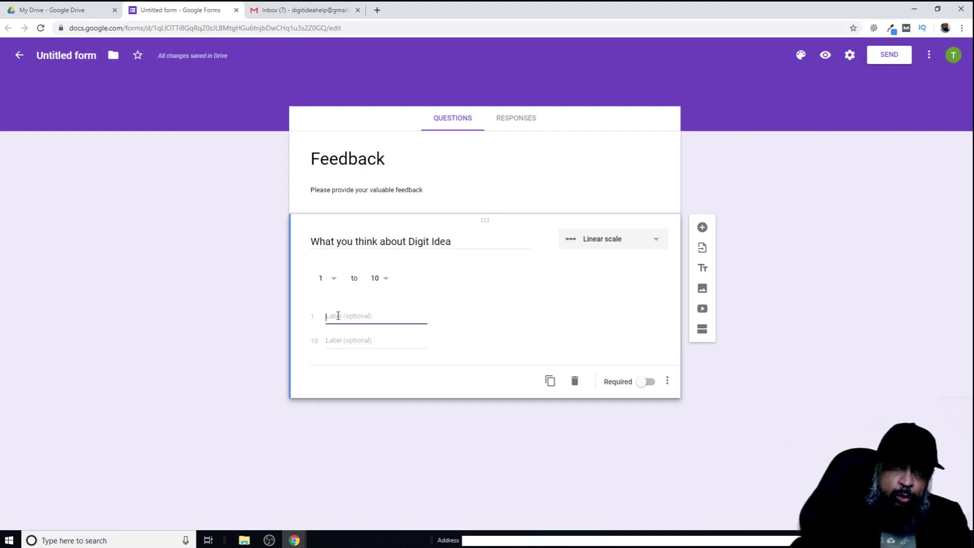
{"action": "type", "text": "Unhappy"}
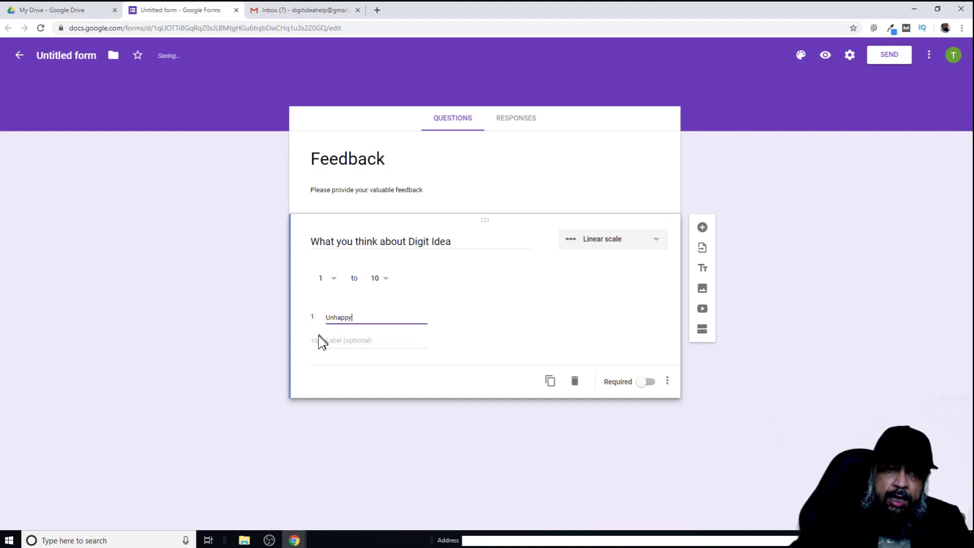
{"action": "left_click", "coordinate": [327, 344]}
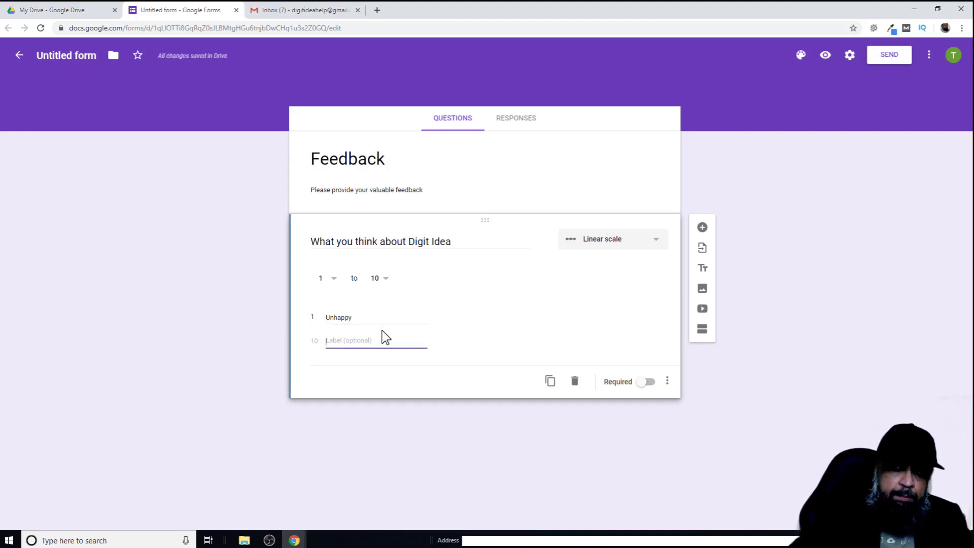
{"action": "type", "text": "Happy"}
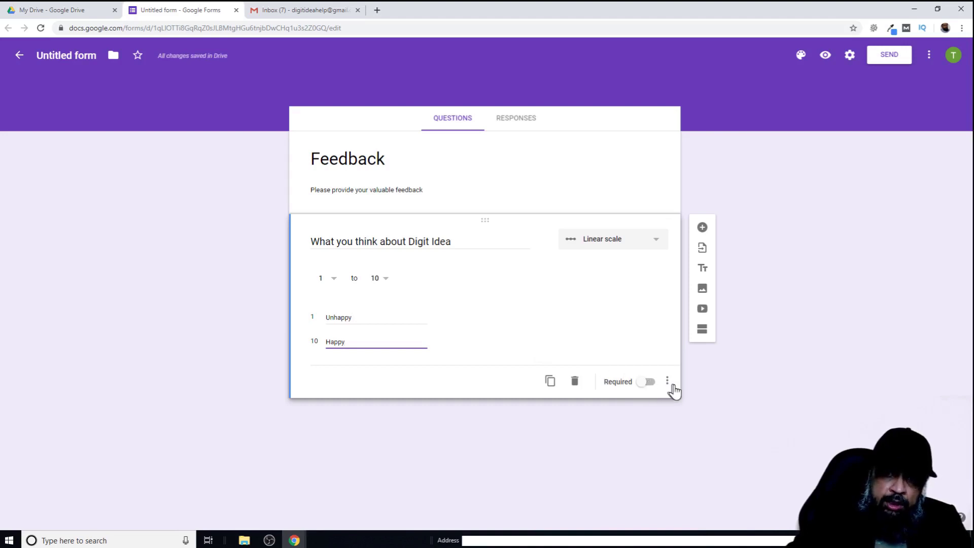
{"action": "left_click", "coordinate": [667, 385]}
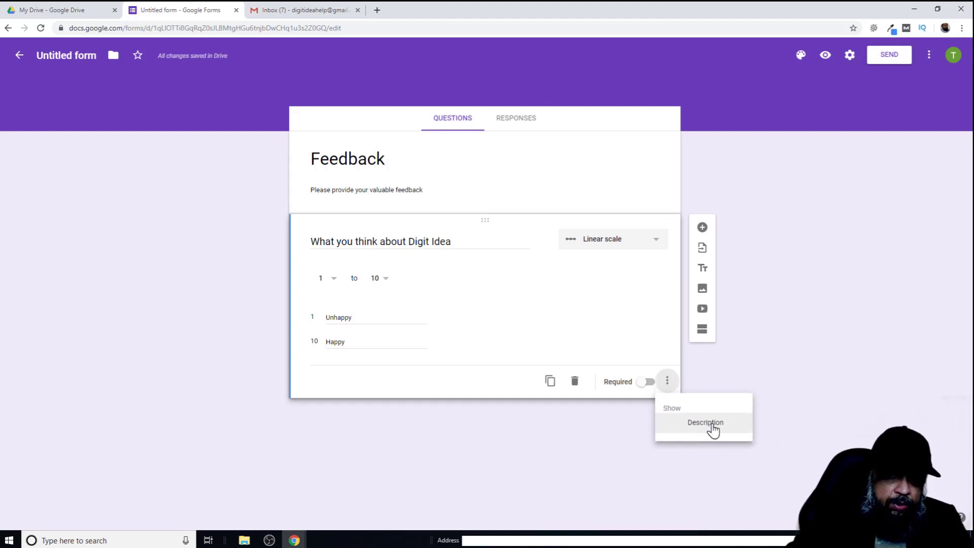
{"action": "left_click", "coordinate": [662, 357]}
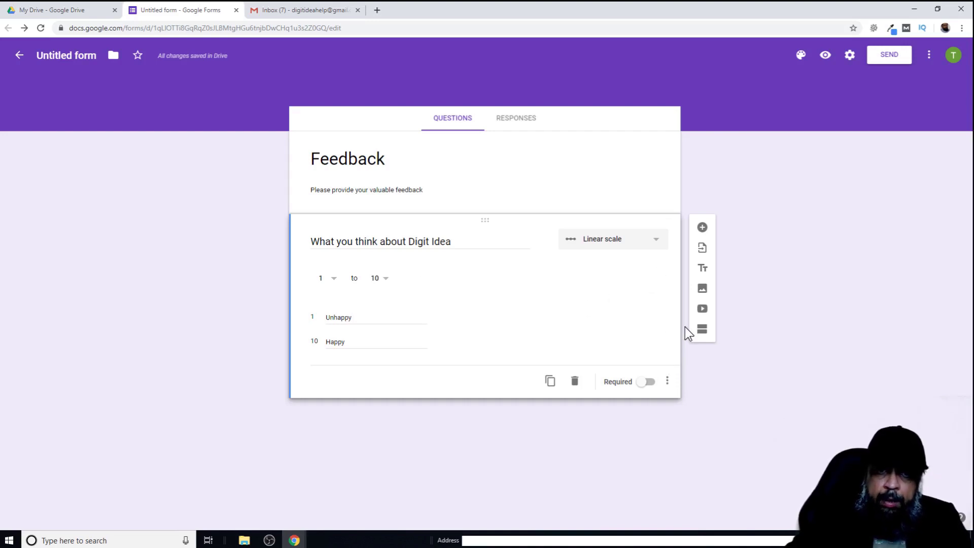
- Add 'Which Playlist you like the most on our channel' with options Latex, Facebook, Scholarships, Control Systems
{"action": "left_click", "coordinate": [703, 228]}
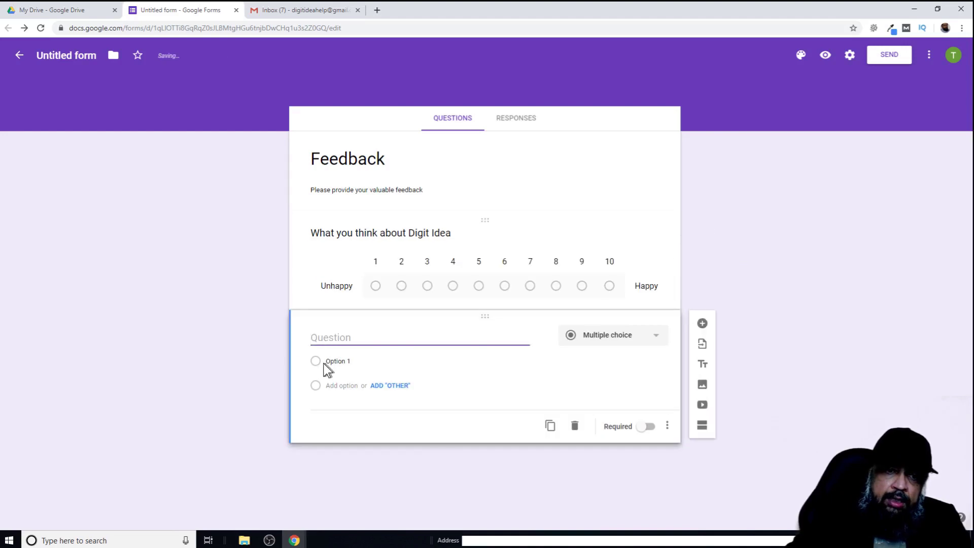
{"action": "type", "text": "Whic"}
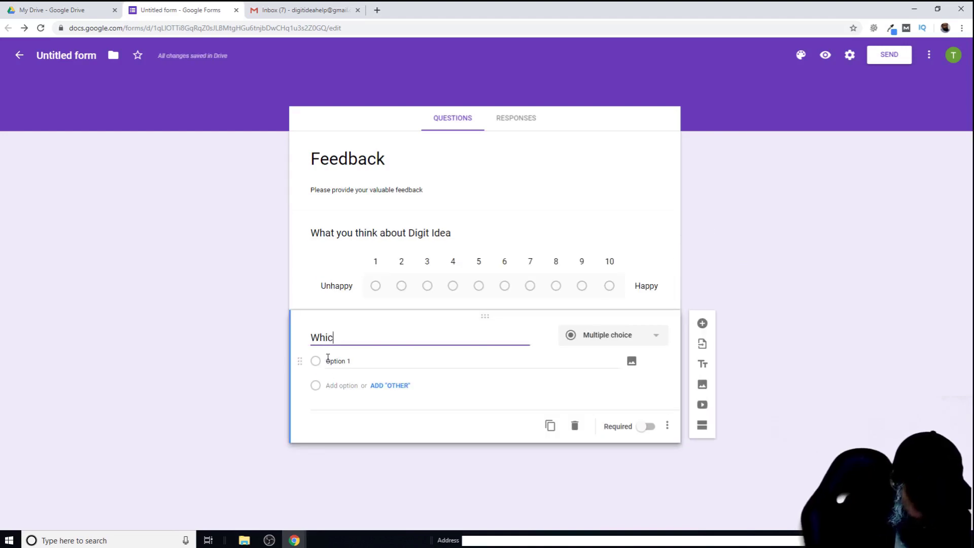
{"action": "type", "text": "h Pla"}
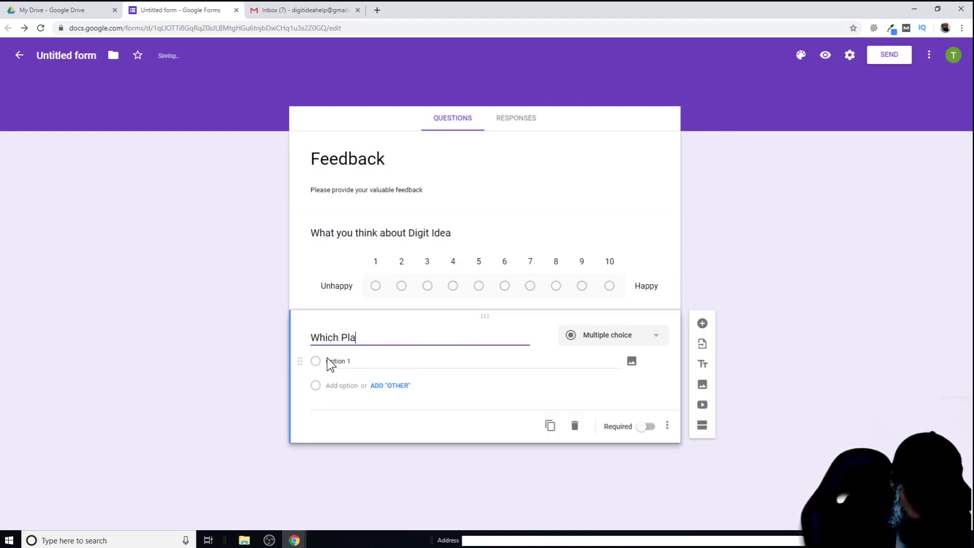
{"action": "type", "text": "ylist you lik"}
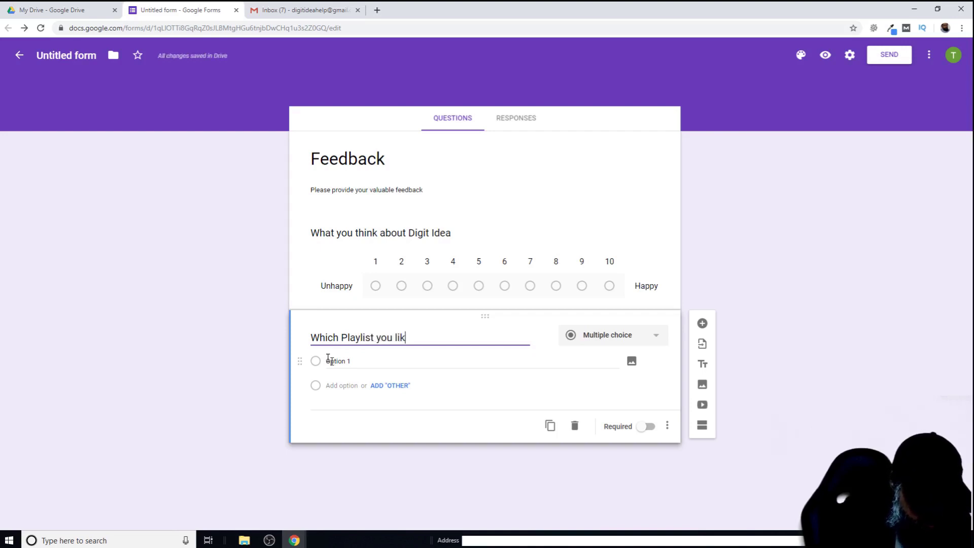
{"action": "type", "text": "e the most"}
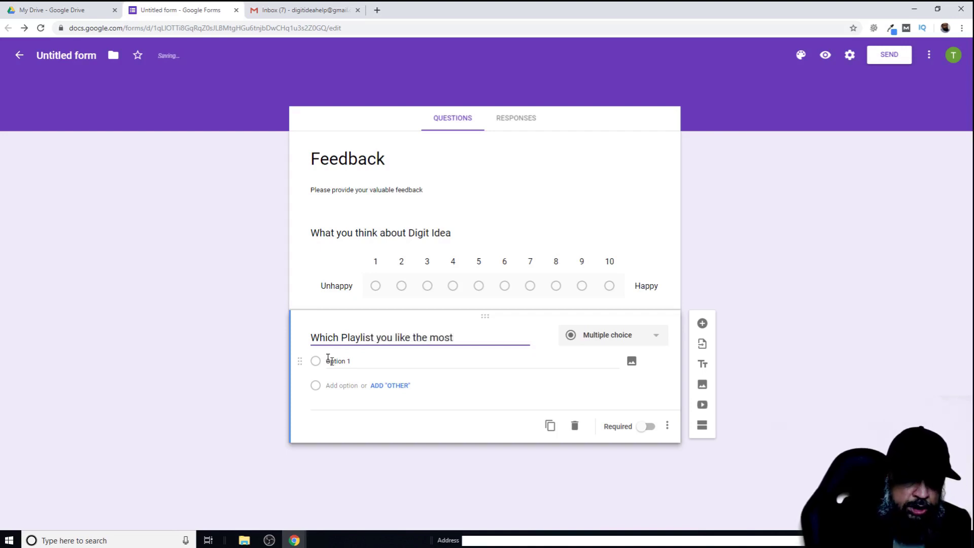
{"action": "type", "text": " on our channel"}
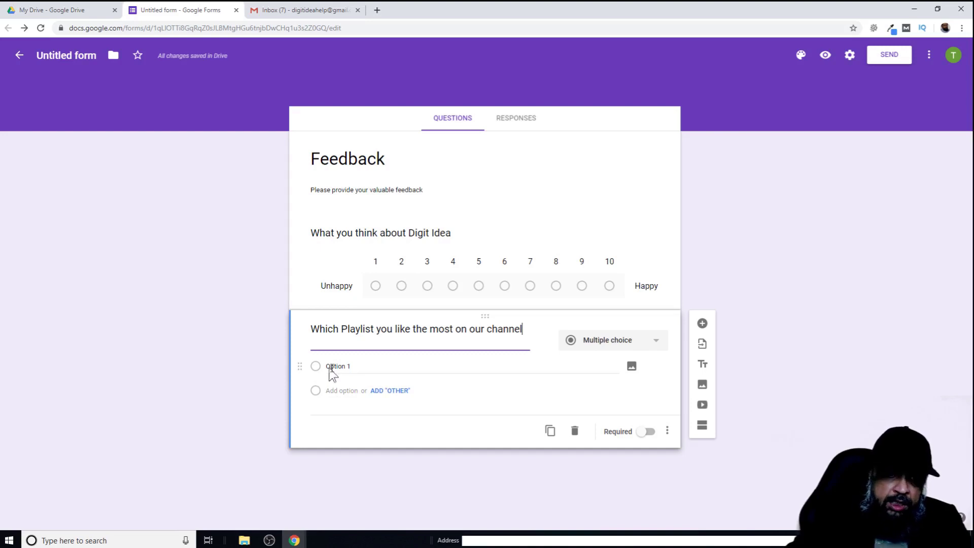
{"action": "left_click", "coordinate": [350, 367]}
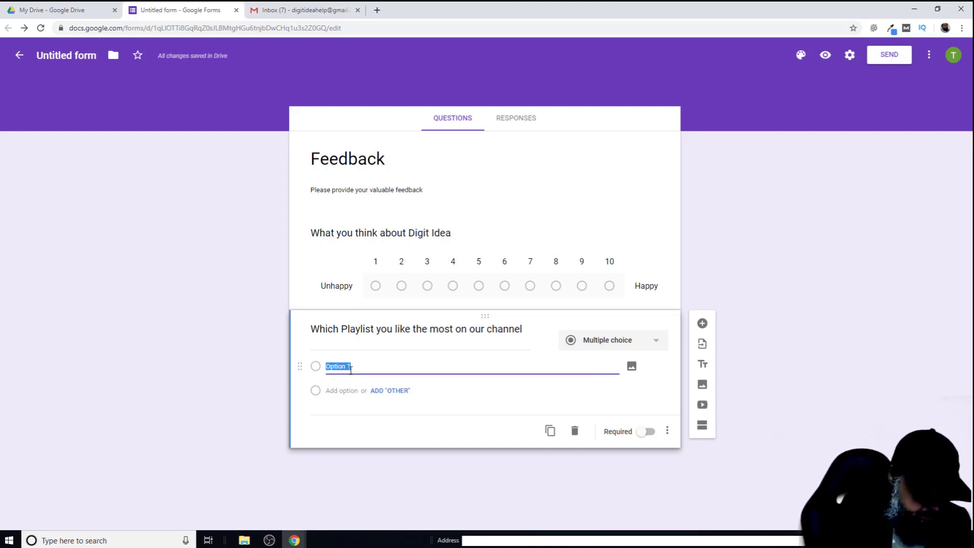
{"action": "type", "text": "Latex"}
{"action": "left_click", "coordinate": [350, 391]}
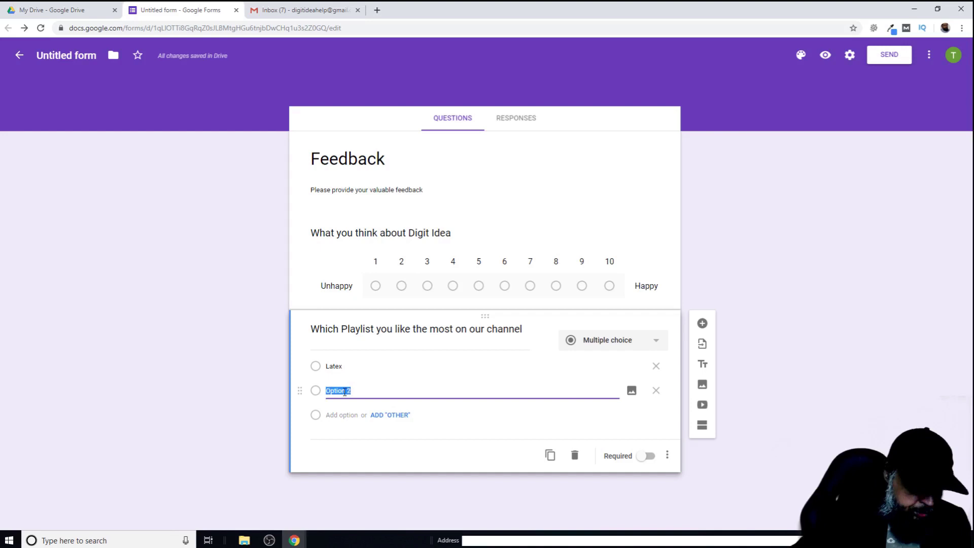
{"action": "type", "text": "Facebook"}
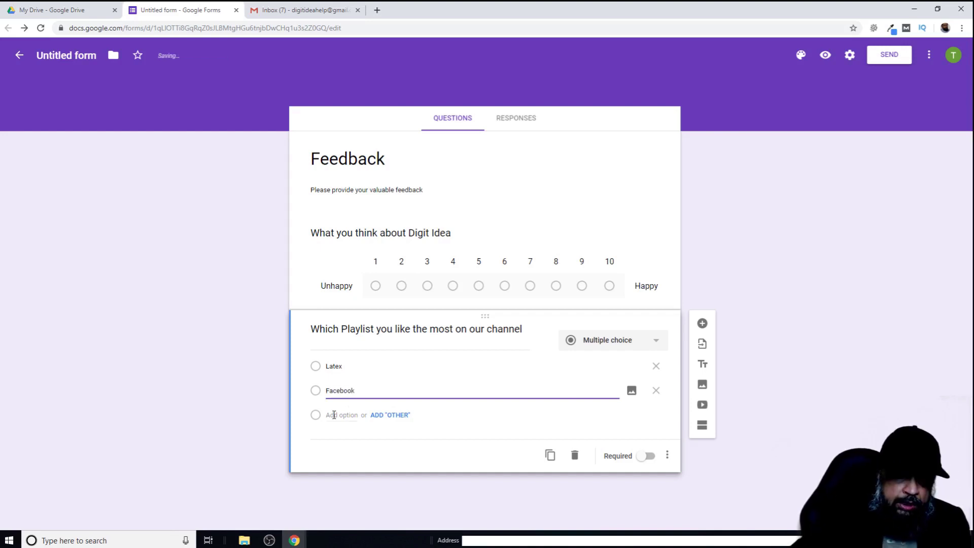
{"action": "left_click", "coordinate": [335, 415]}
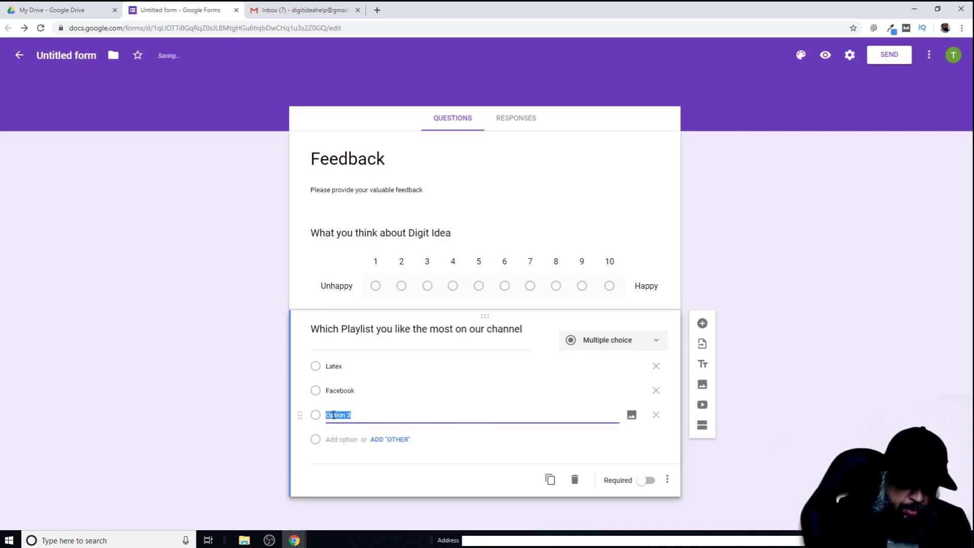
{"action": "type", "text": "Scholarships"}
{"action": "left_click", "coordinate": [342, 439]}
{"action": "type", "text": "Control Systems"}
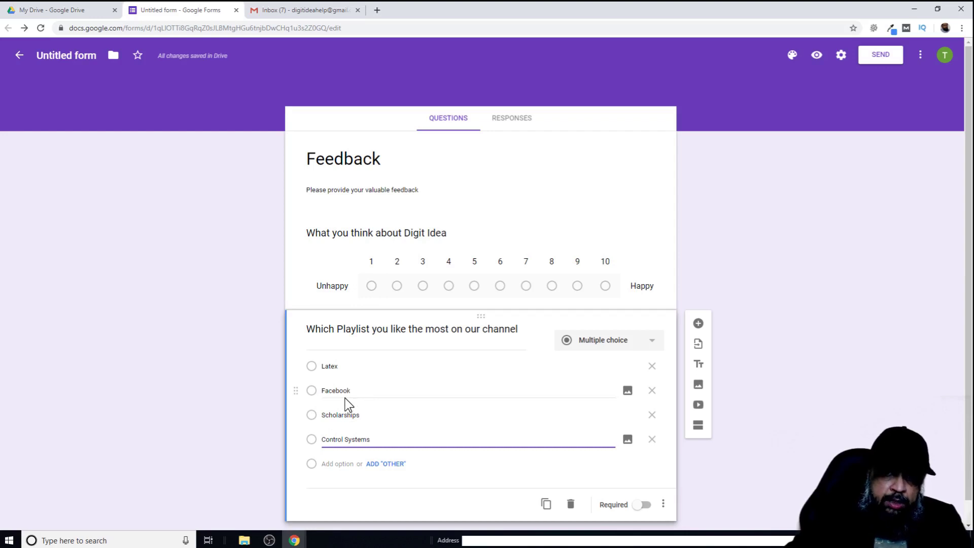
{"action": "left_click", "coordinate": [698, 323]}
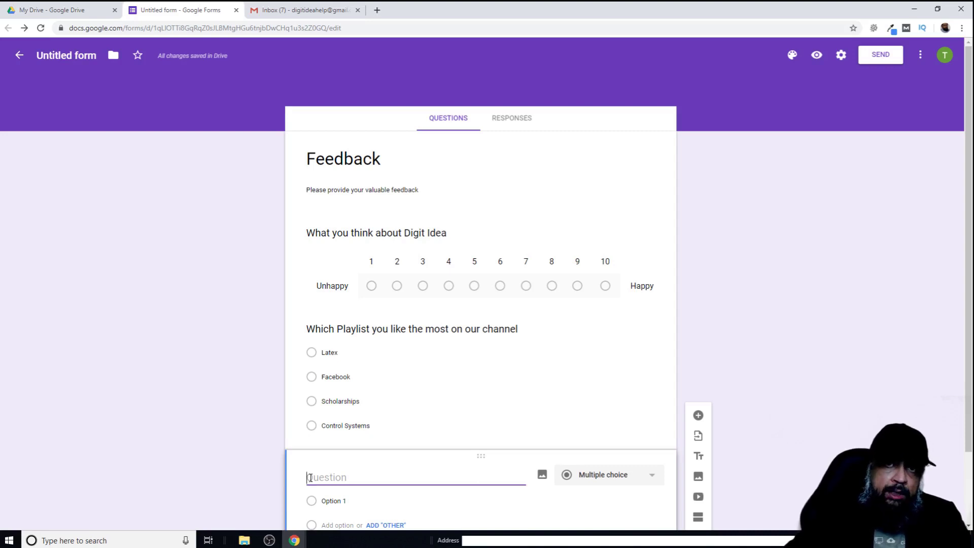
- Title the new question 'On what topic you want me to make videos' and make it Short answer
{"action": "type", "text": "On "}
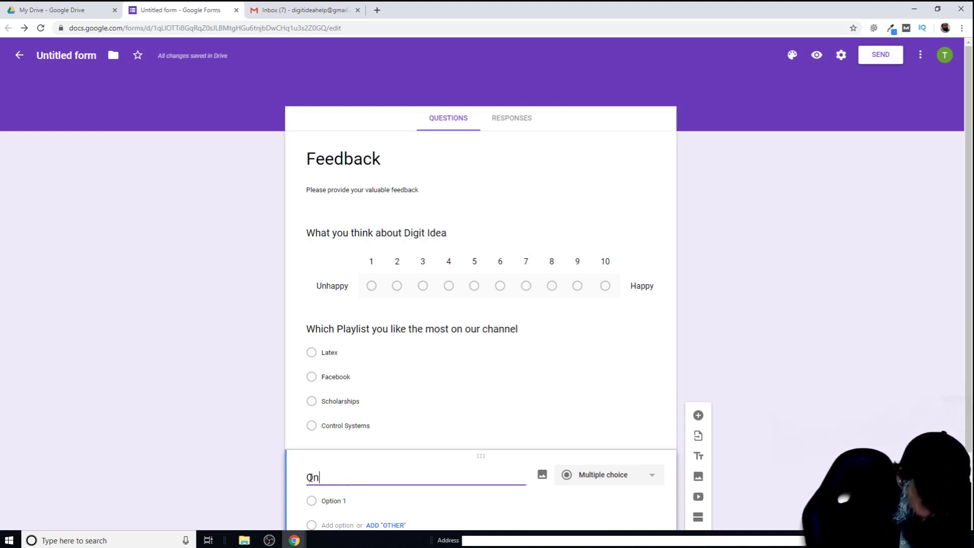
{"action": "type", "text": "what topic you want "}
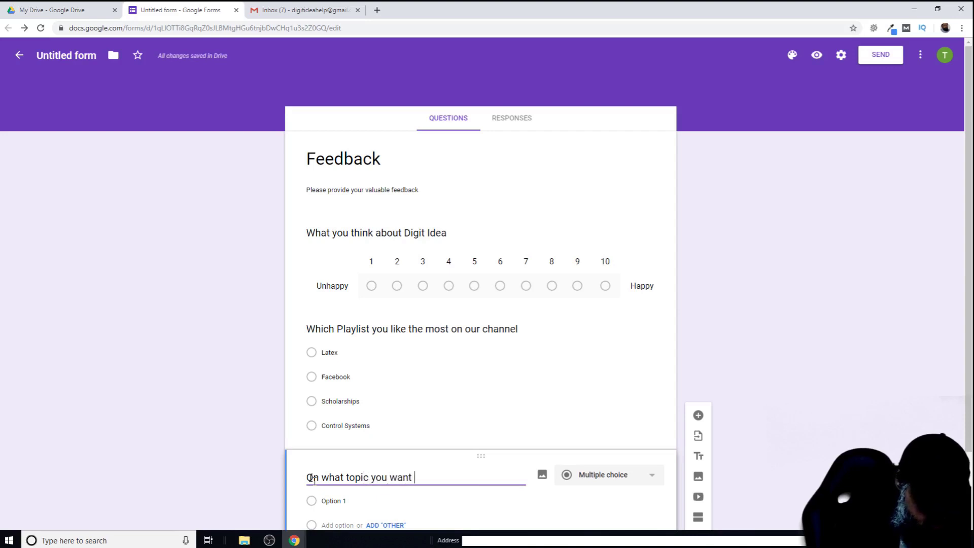
{"action": "type", "text": "me to make videos"}
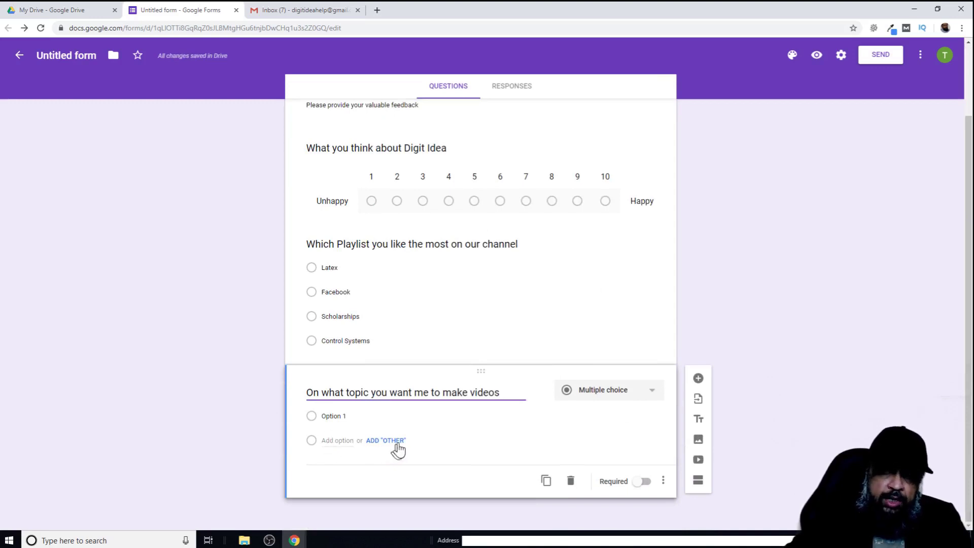
{"action": "left_click", "coordinate": [614, 394]}
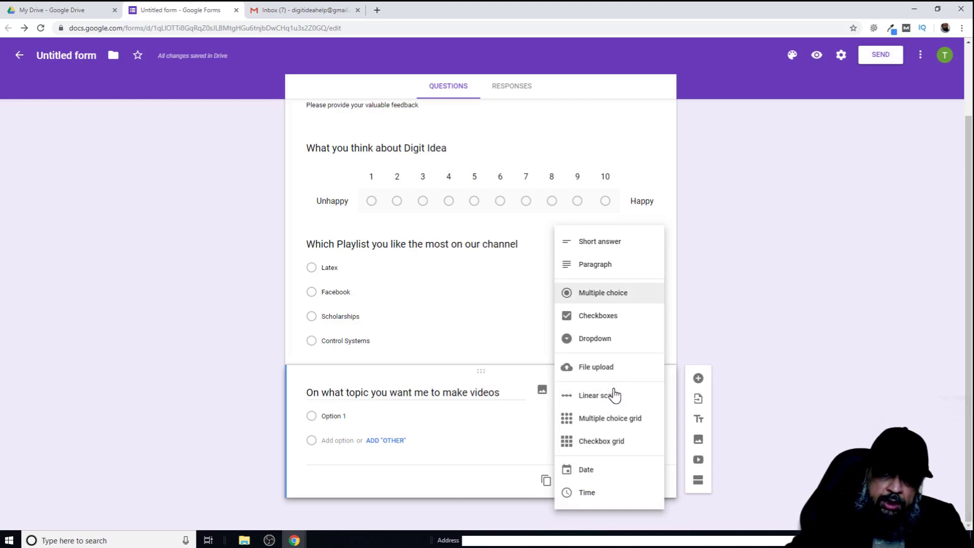
{"action": "left_click", "coordinate": [599, 243]}
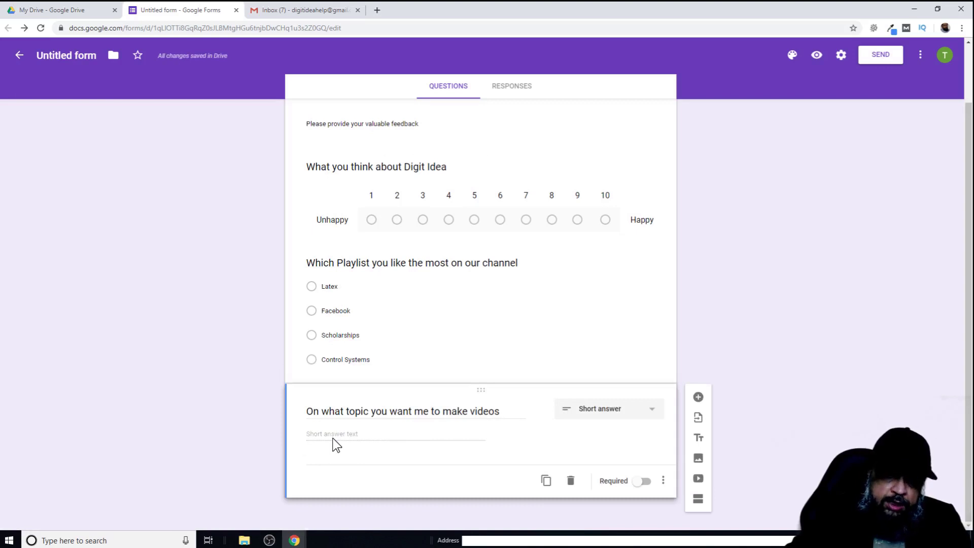
{"action": "scroll", "coordinate": [729, 274], "scroll_direction": "up", "scroll_amount": 2}
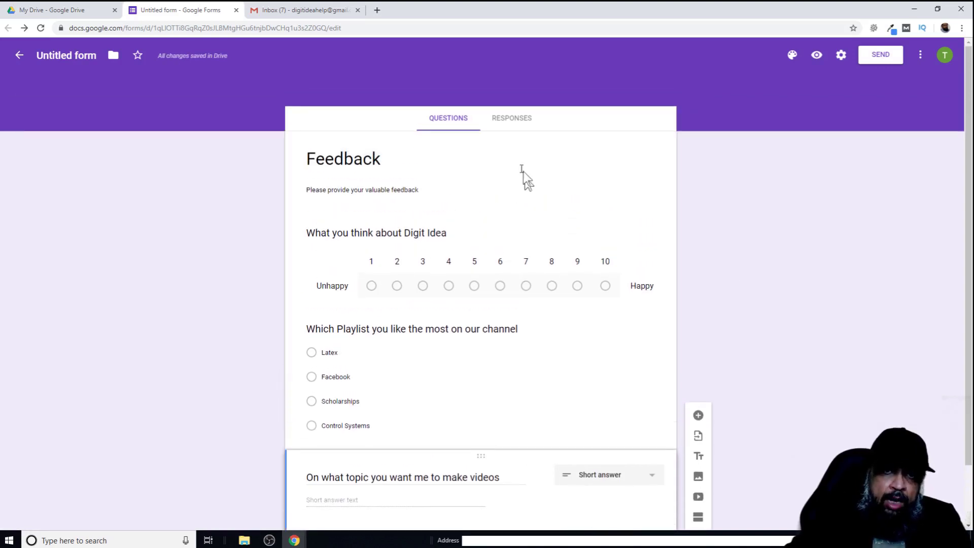
- Go to the form's responses and start linking them to a spreadsheet
{"action": "left_click", "coordinate": [512, 119]}
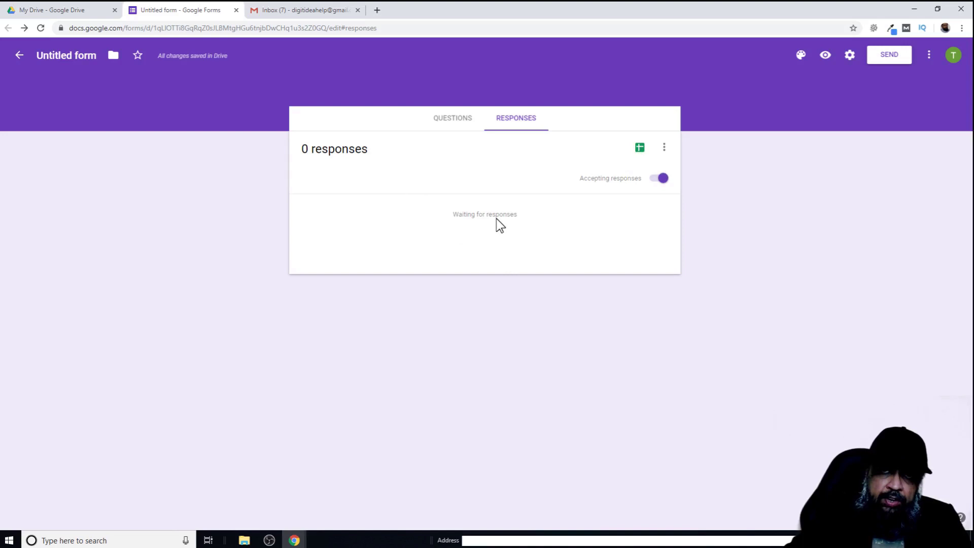
{"action": "left_click", "coordinate": [640, 148]}
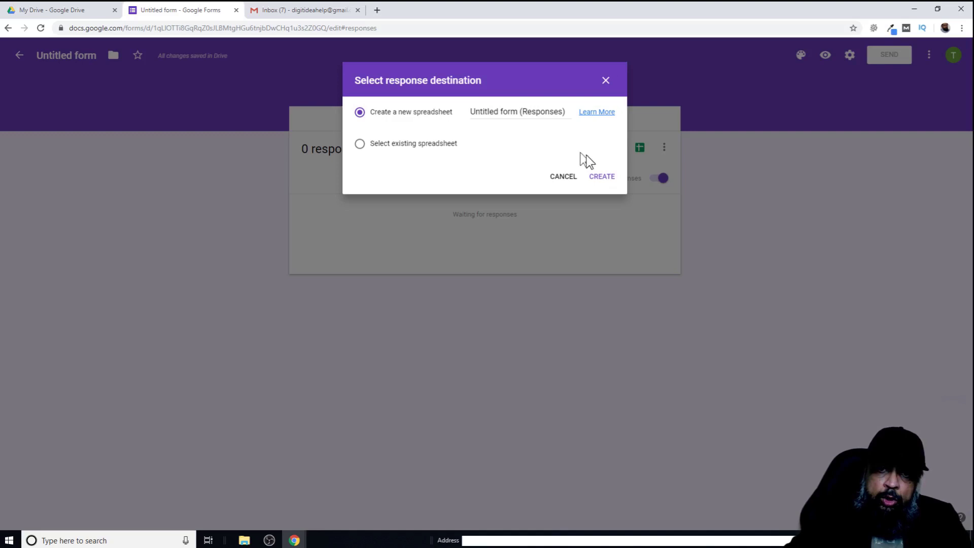
- Create the 'Untitled form (Responses)' spreadsheet, then close its tab to return to the form
{"action": "left_click", "coordinate": [611, 178]}
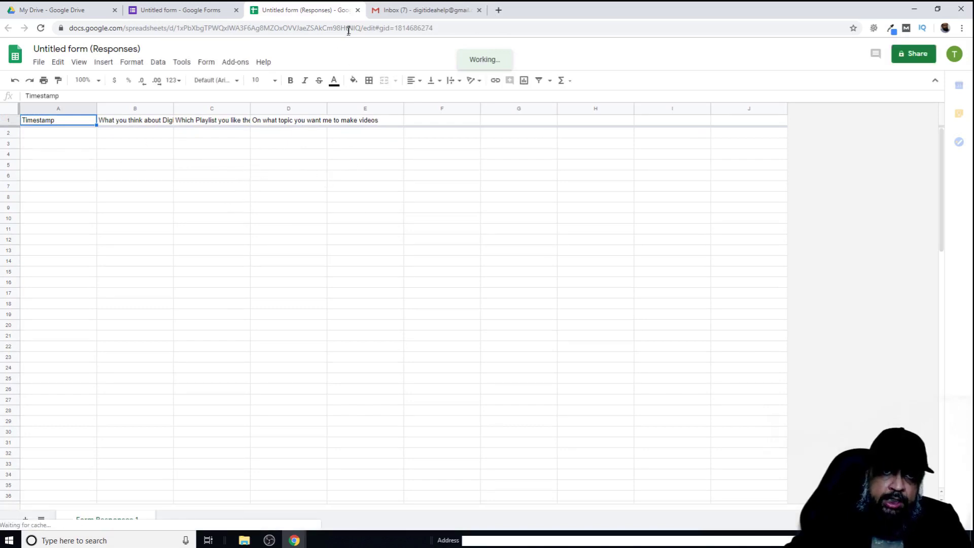
{"action": "left_click", "coordinate": [357, 10]}
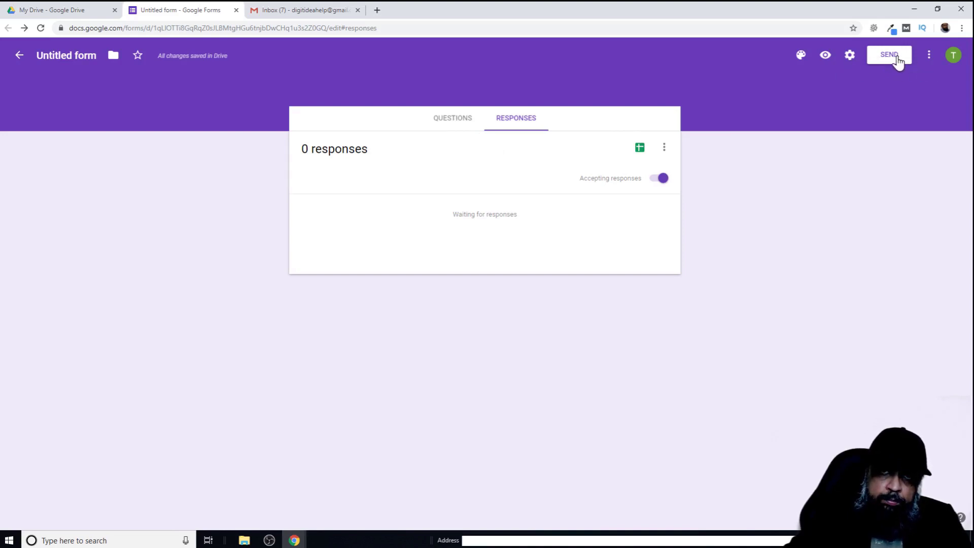
- Open the form's Settings dialog from the gear icon
{"action": "left_click", "coordinate": [850, 57]}
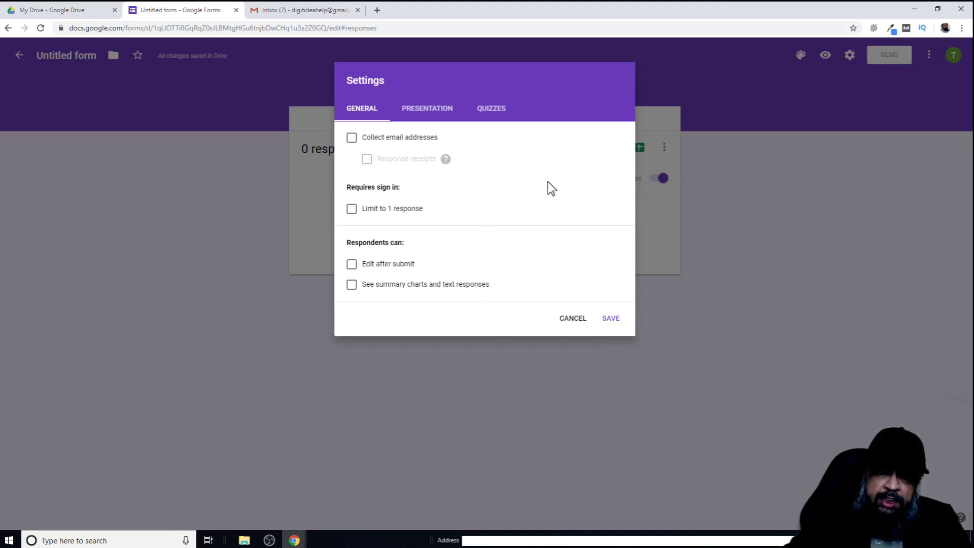
- Look over the Presentation and Quizzes settings, then cancel without changes
{"action": "left_click", "coordinate": [425, 111]}
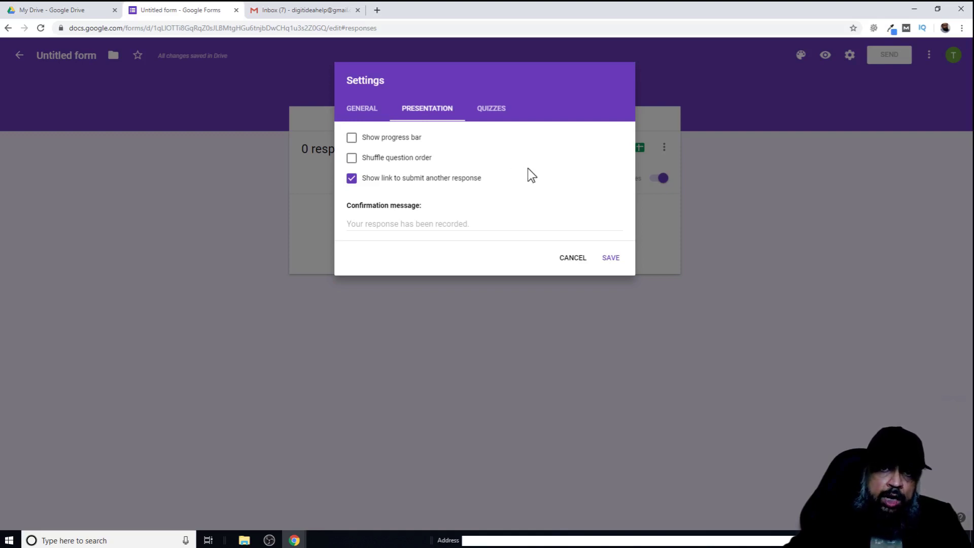
{"action": "left_click", "coordinate": [486, 112]}
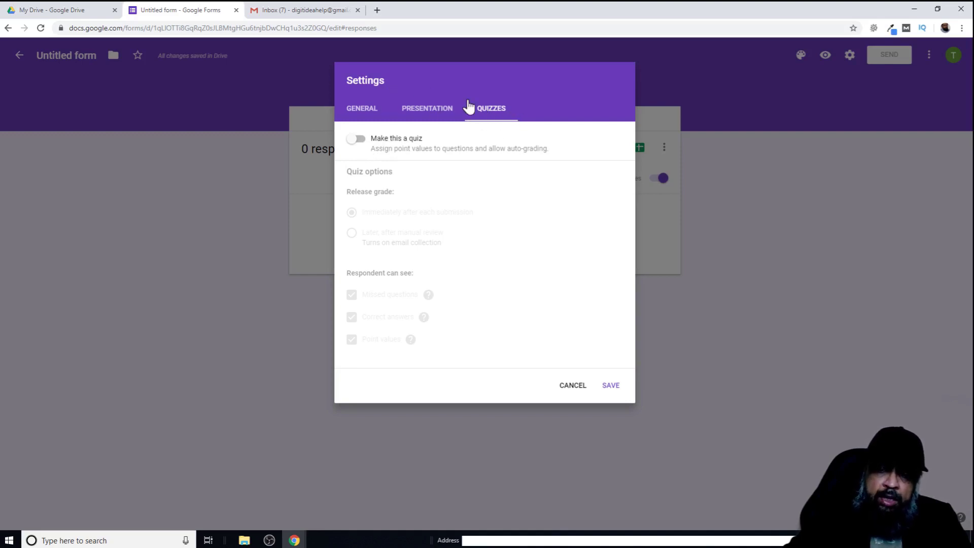
{"action": "left_click", "coordinate": [576, 385]}
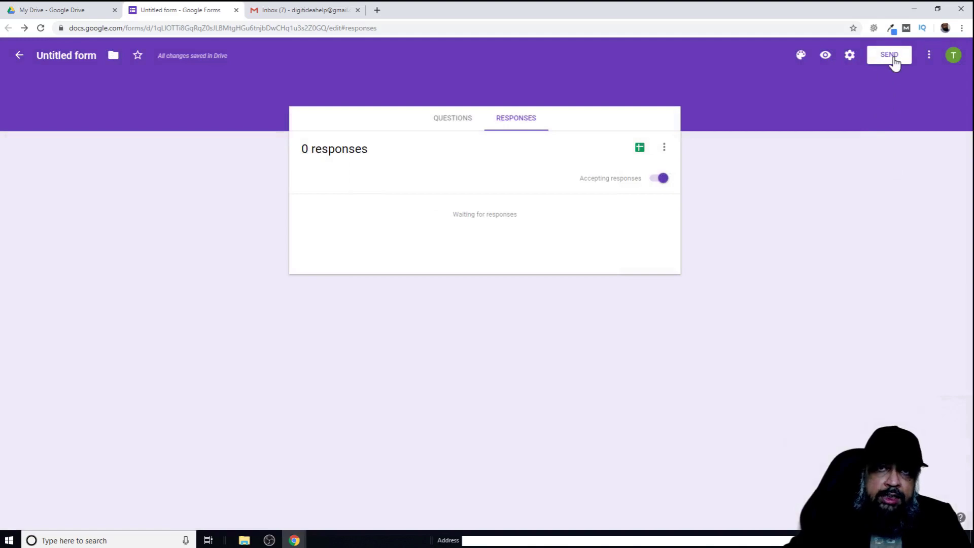
- Email the Feedback form to the suggested recipient with the subject changed to 'Survey Request'
{"action": "left_click", "coordinate": [892, 57]}
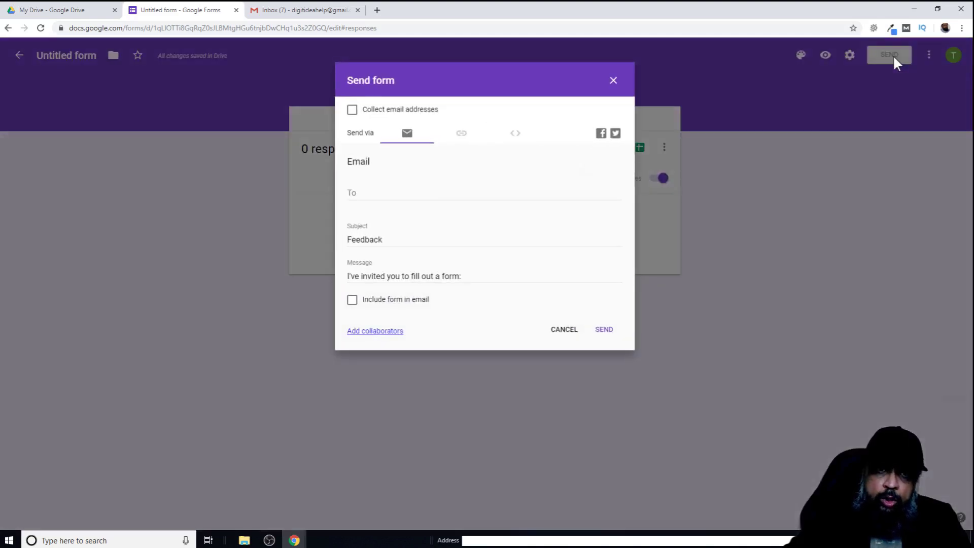
{"action": "left_click", "coordinate": [359, 193]}
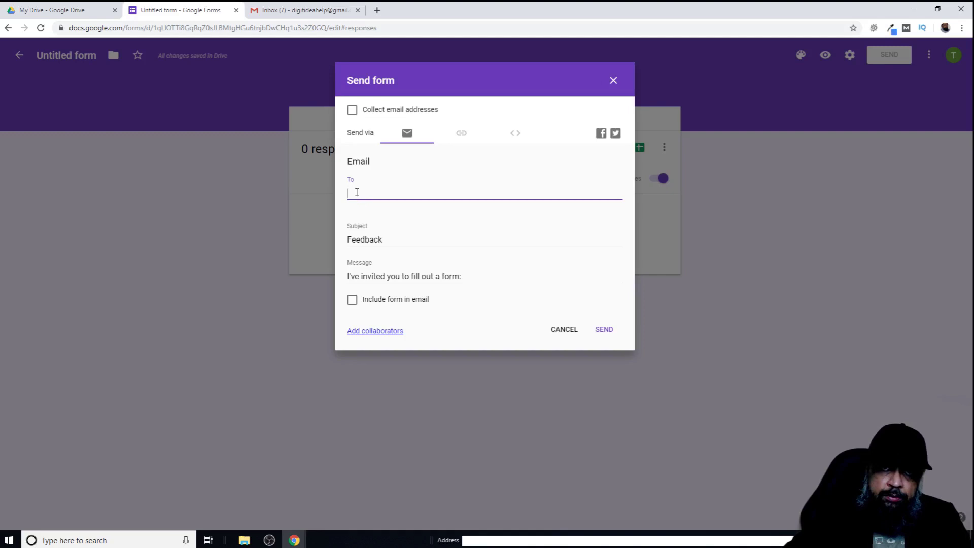
{"action": "type", "text": "digi"}
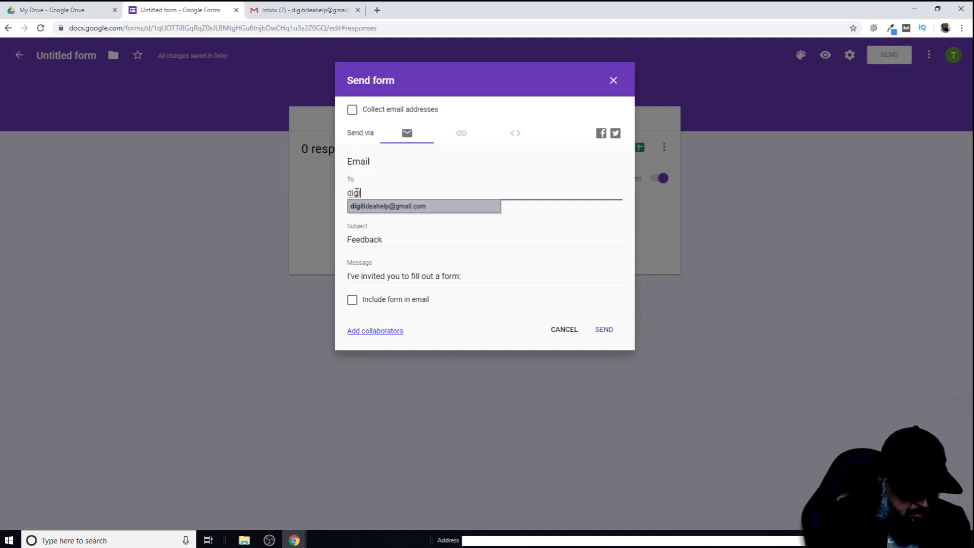
{"action": "left_click", "coordinate": [399, 207]}
{"action": "left_click_drag", "start_coordinate": [403, 228], "coordinate": [299, 236]}
{"action": "type", "text": "Survey Request"}
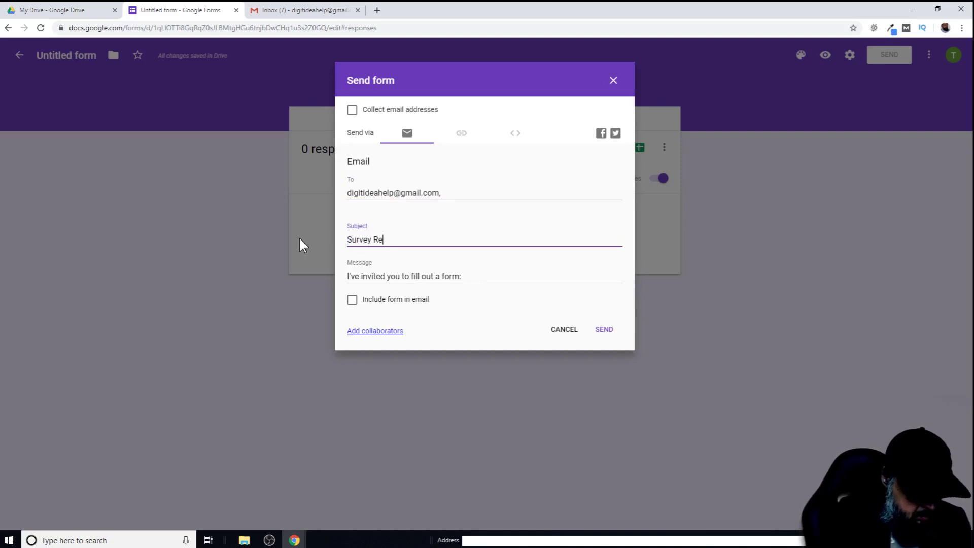
{"action": "left_click", "coordinate": [606, 332]}
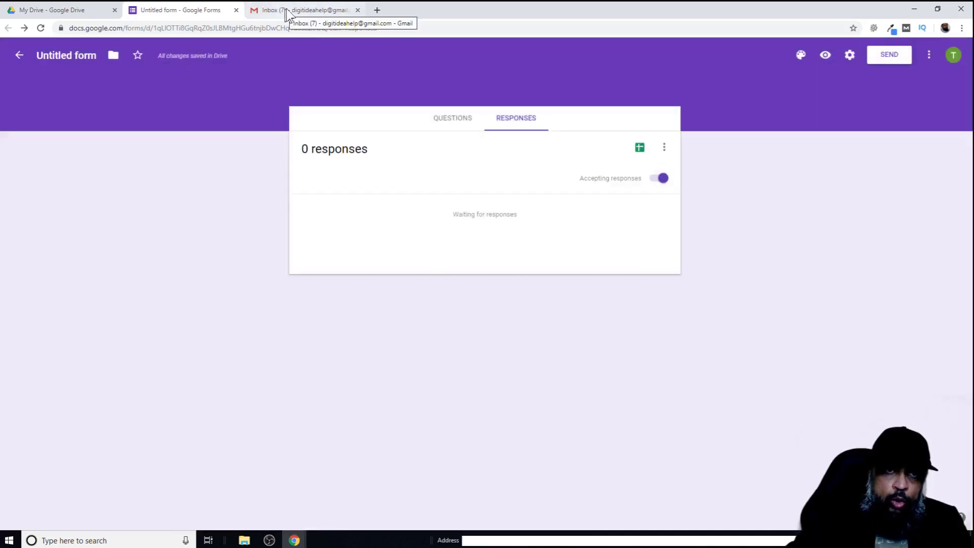
- Open the 'Survey Request' email in Gmail and launch the form via FILL OUT FORM
{"action": "left_click", "coordinate": [301, 12]}
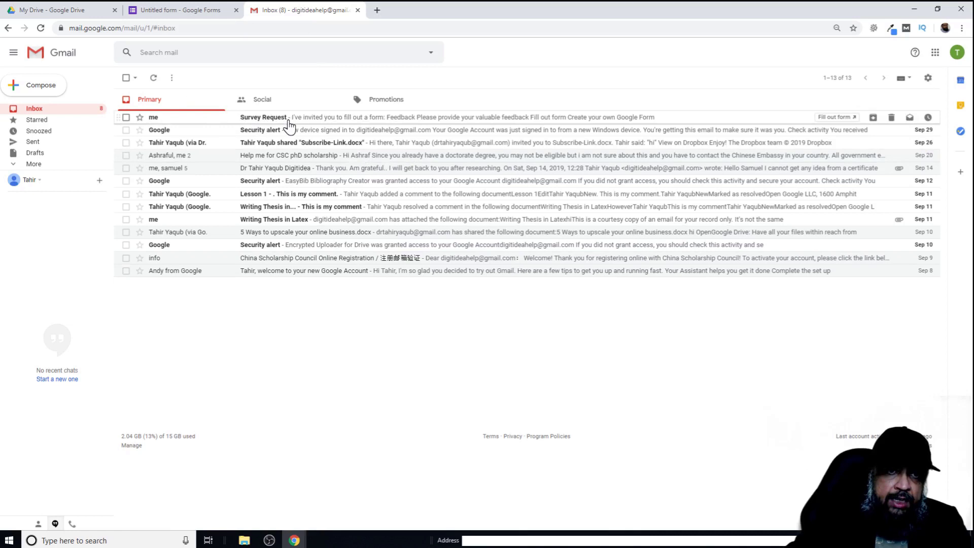
{"action": "left_click", "coordinate": [289, 125]}
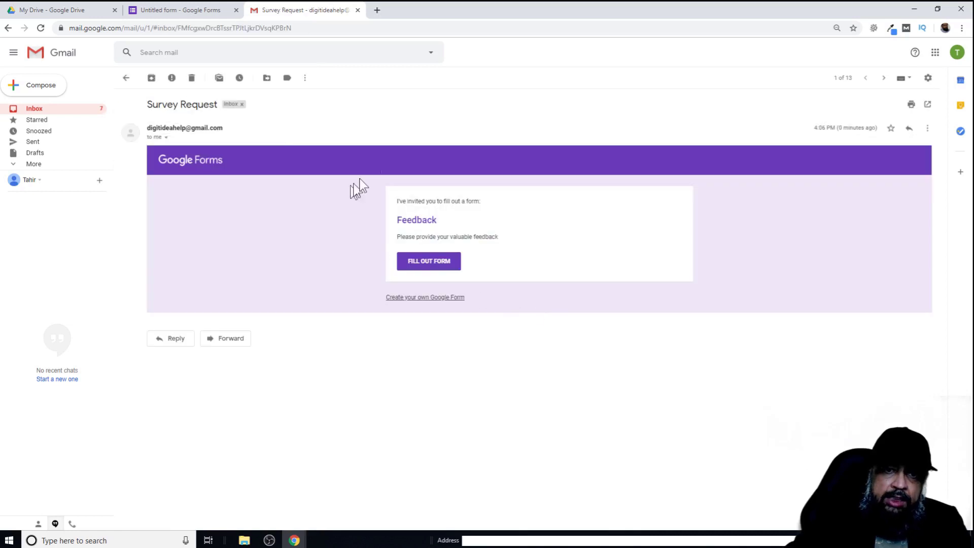
{"action": "left_click", "coordinate": [430, 268]}
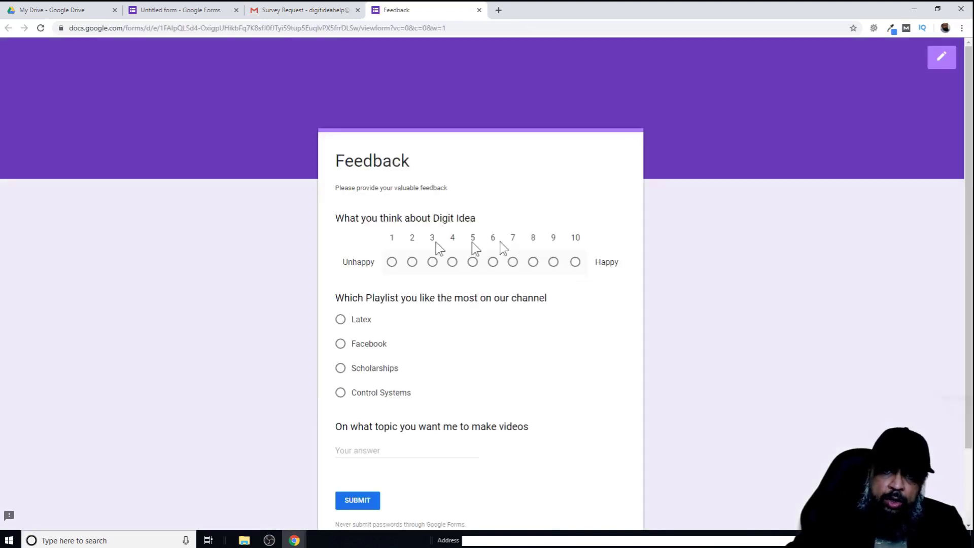
- Submit the first response: rating 9, playlist Latex, topic 'Twitter'
{"action": "left_click", "coordinate": [553, 263]}
{"action": "left_click", "coordinate": [341, 320]}
{"action": "left_click", "coordinate": [380, 449]}
{"action": "type", "text": "Twitter"}
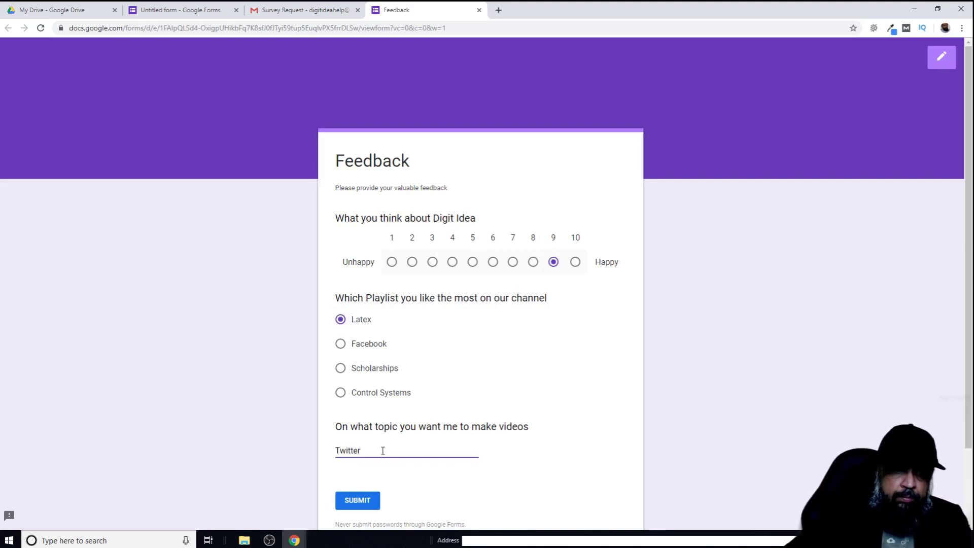
{"action": "left_click", "coordinate": [357, 501]}
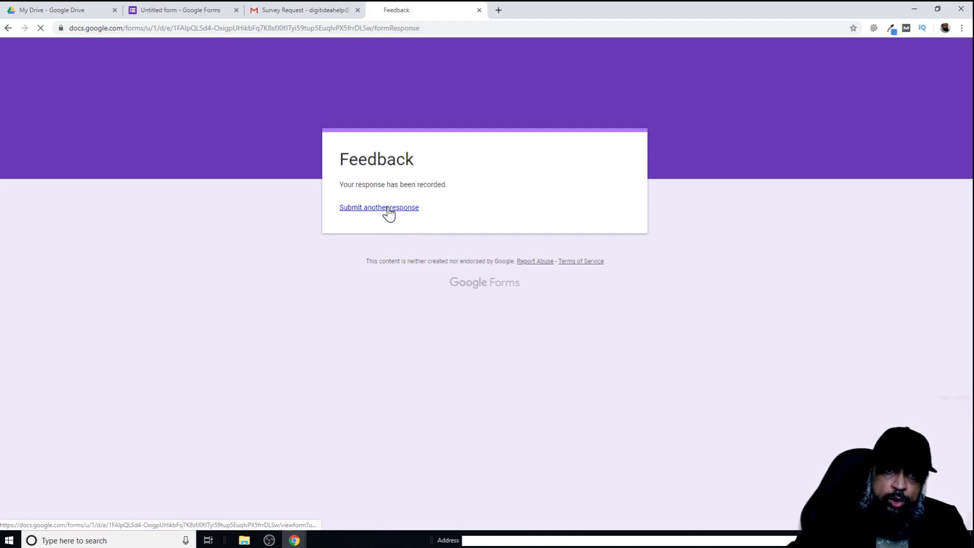
- Submit a second response: rating 5, playlist Facebook, topic 'React'
{"action": "left_click", "coordinate": [388, 208]}
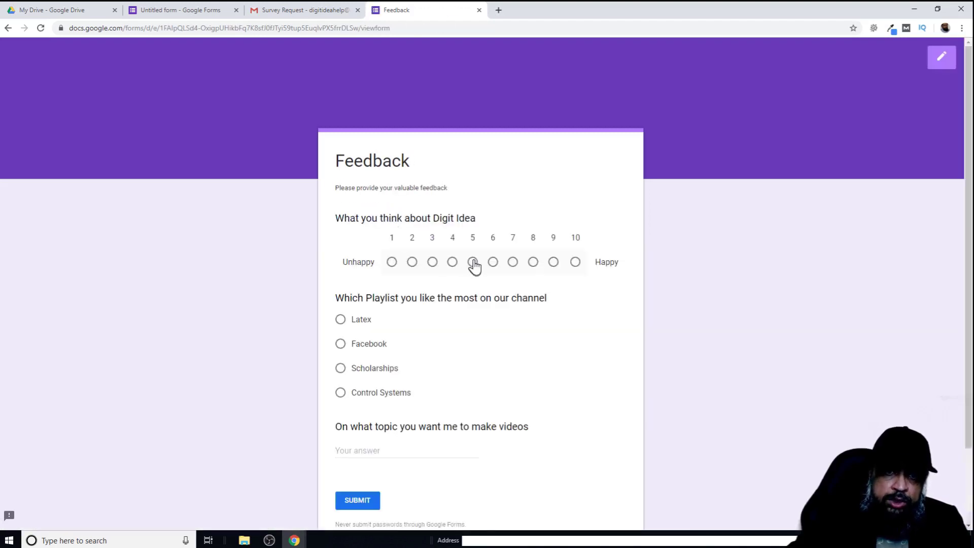
{"action": "left_click", "coordinate": [473, 262]}
{"action": "left_click", "coordinate": [341, 345]}
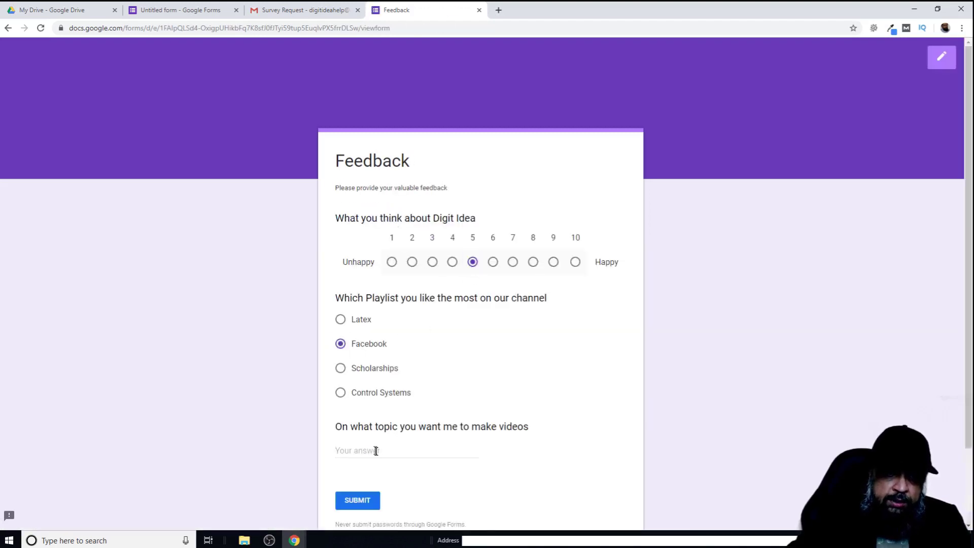
{"action": "left_click", "coordinate": [375, 451]}
{"action": "type", "text": "React"}
{"action": "left_click", "coordinate": [357, 500]}
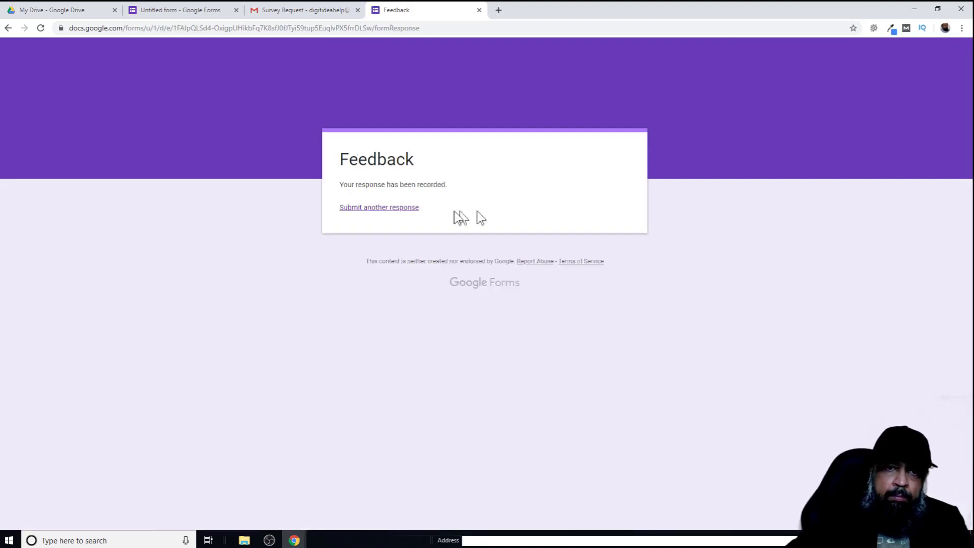
- Submit a third response (rating 9, Latex, 'Google') and return to the responses page
{"action": "left_click", "coordinate": [390, 212]}
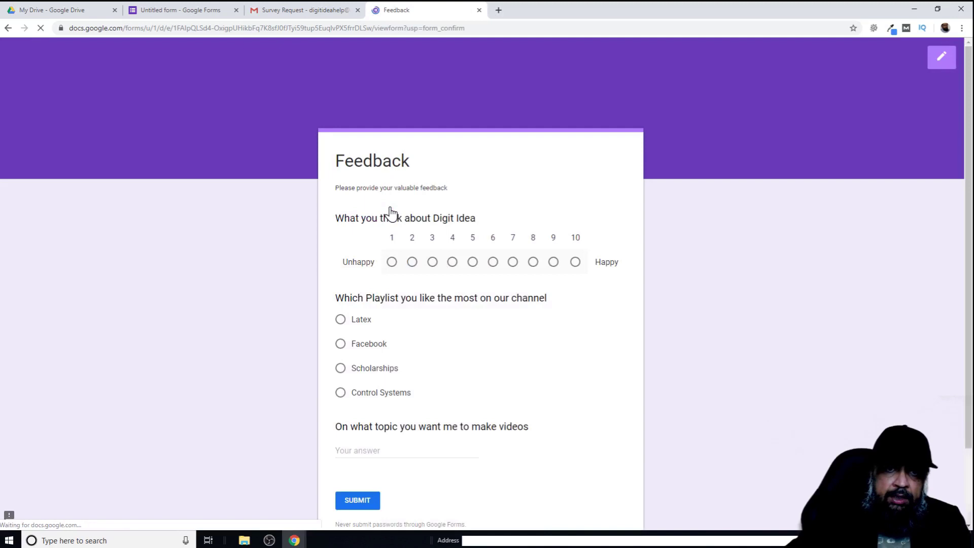
{"action": "left_click", "coordinate": [554, 264]}
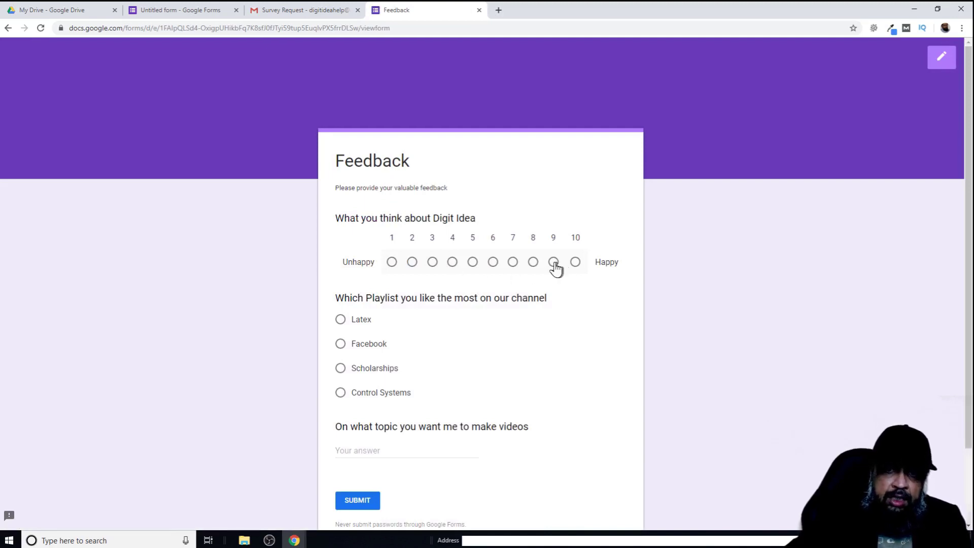
{"action": "left_click", "coordinate": [341, 319]}
{"action": "left_click", "coordinate": [353, 449]}
{"action": "type", "text": "Google"}
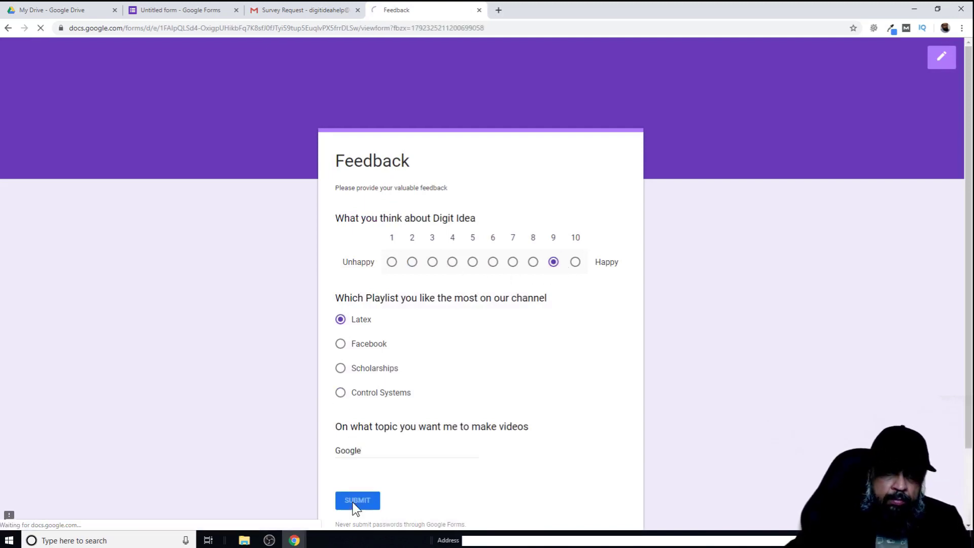
{"action": "left_click", "coordinate": [355, 500]}
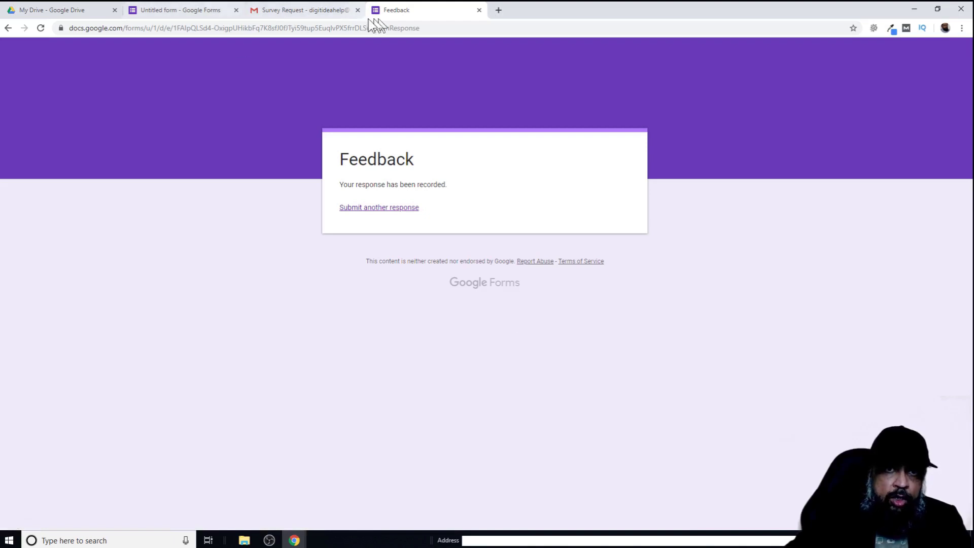
{"action": "left_click", "coordinate": [194, 10]}
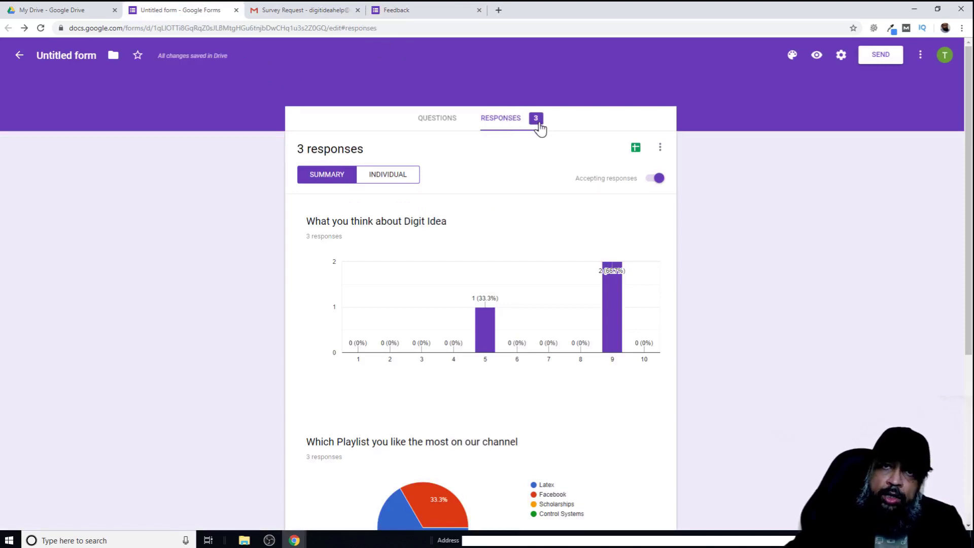
- Scroll through the summary's rating bar chart, playlist pie chart and topic answer list
{"action": "scroll", "coordinate": [566, 211], "scroll_direction": "down", "scroll_amount": 2}
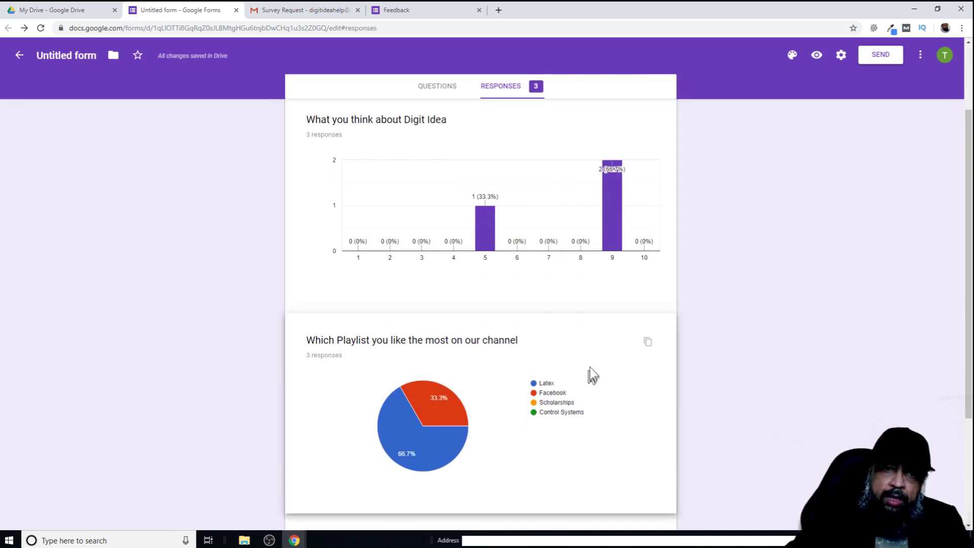
{"action": "mouse_move", "coordinate": [619, 216]}
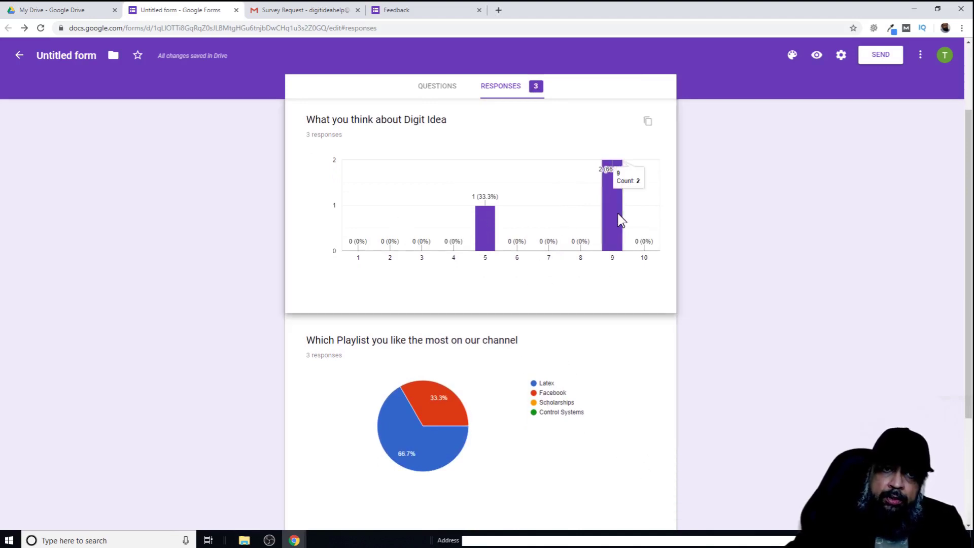
{"action": "scroll", "coordinate": [615, 350], "scroll_direction": "down", "scroll_amount": 2}
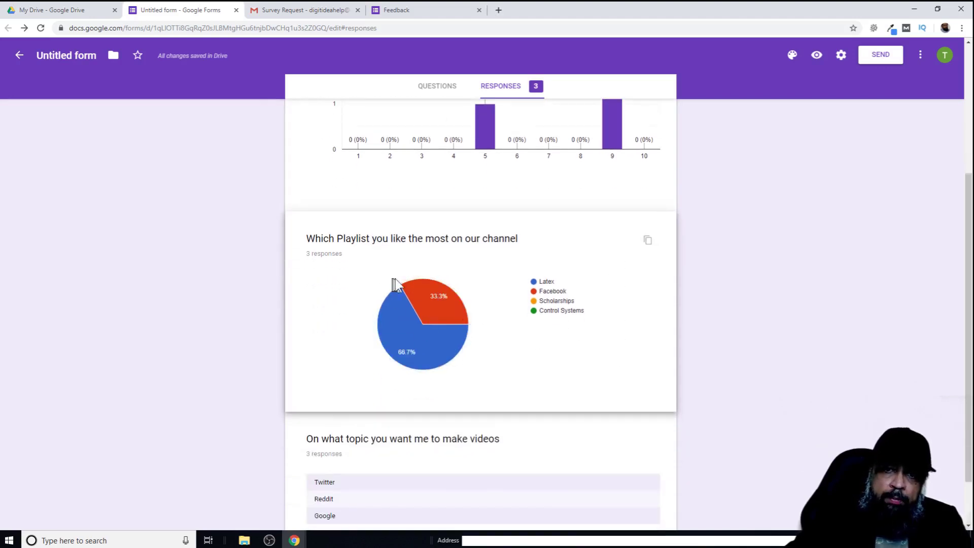
{"action": "scroll", "coordinate": [617, 319], "scroll_direction": "down", "scroll_amount": 1}
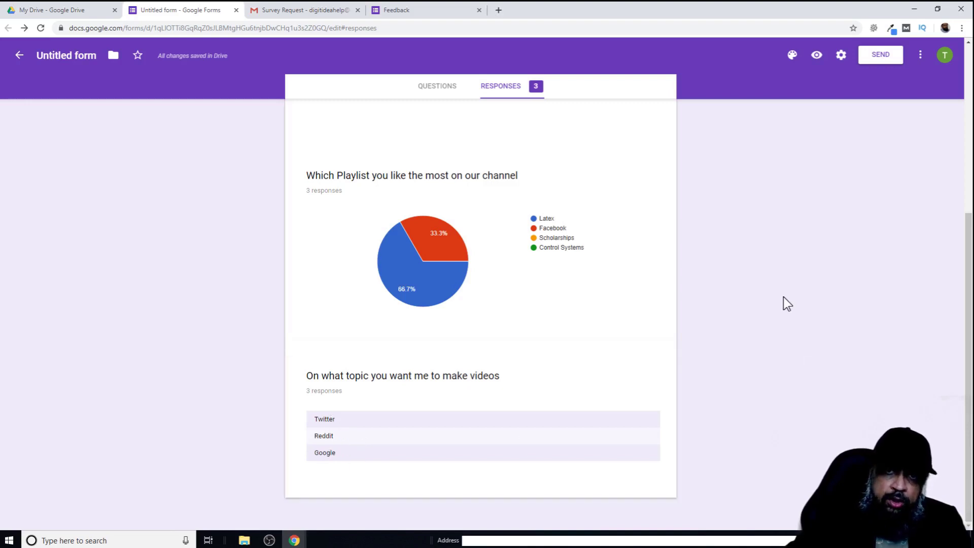
{"action": "scroll", "coordinate": [783, 299], "scroll_direction": "up", "scroll_amount": 2}
{"action": "scroll", "coordinate": [779, 297], "scroll_direction": "up", "scroll_amount": 2}
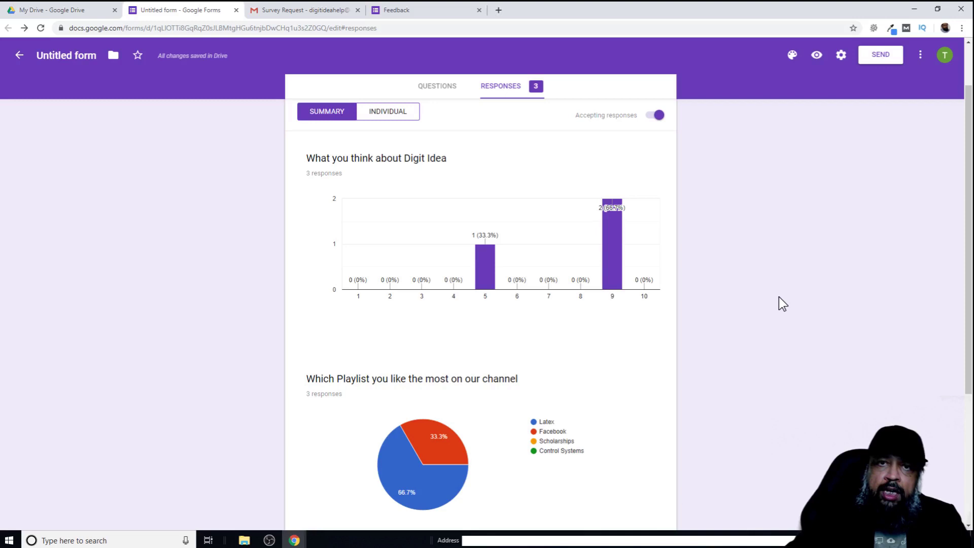